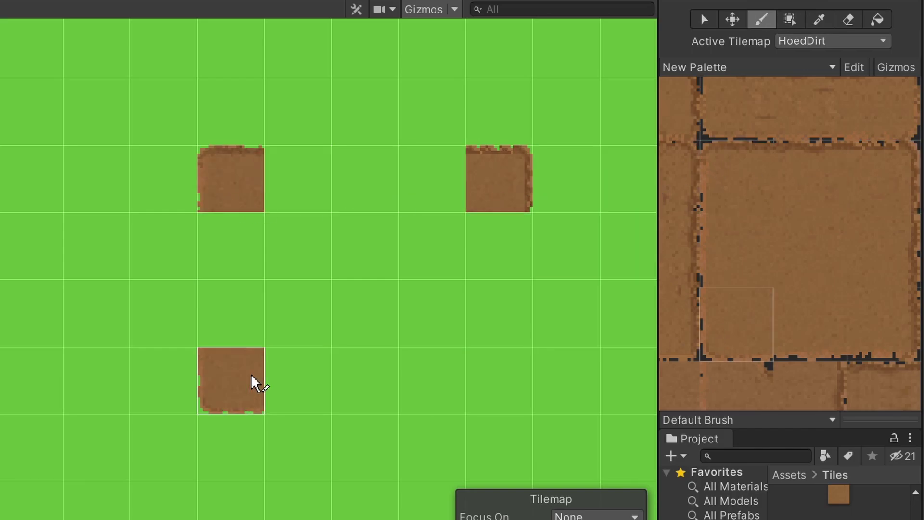
Step: Paint dirt tiles and fill the bottom row of the grid with dirt
{"action": "left_click", "coordinate": [881, 325]}
{"action": "left_click", "coordinate": [498, 382]}
{"action": "left_click", "coordinate": [807, 325]}
{"action": "left_click_drag", "start_coordinate": [433, 381], "coordinate": [296, 381]}
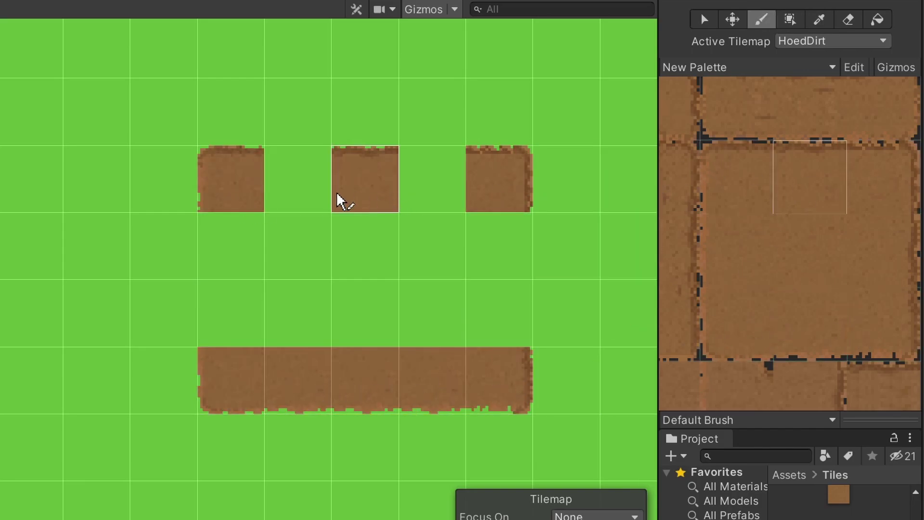
Step: Paint a dirt ring: top row with edge tiles and both side columns
{"action": "left_click", "coordinate": [808, 177]}
{"action": "left_click", "coordinate": [323, 201]}
{"action": "left_click_drag", "start_coordinate": [323, 200], "coordinate": [433, 181]}
{"action": "left_click", "coordinate": [856, 258]}
{"action": "left_click_drag", "start_coordinate": [498, 249], "coordinate": [498, 311]}
{"action": "left_click", "coordinate": [697, 262]}
{"action": "left_click_drag", "start_coordinate": [231, 249], "coordinate": [233, 305]}
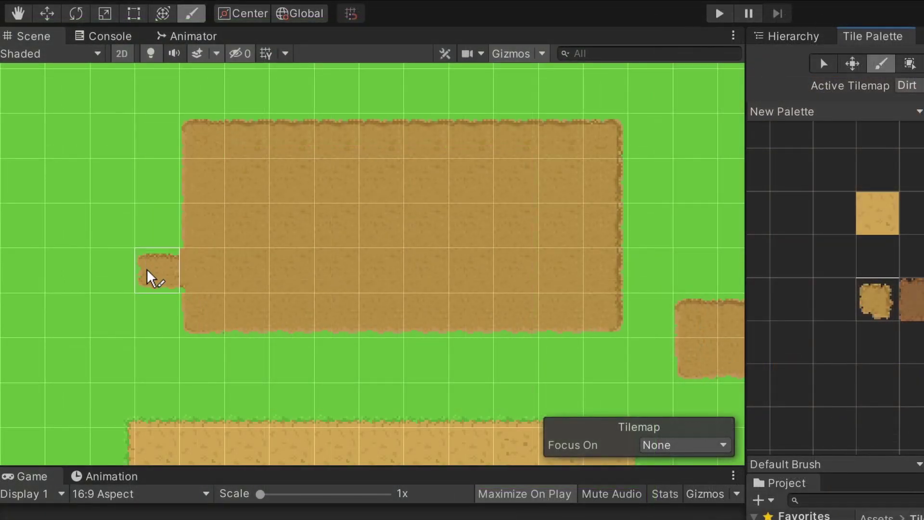
Step: Extend the large dirt block with extra cells on its left and one more tile
{"action": "mouse_move", "coordinate": [147, 269]}
{"action": "left_mouse_down"}
{"action": "mouse_move", "coordinate": [142, 186]}
{"action": "mouse_move", "coordinate": [117, 186]}
{"action": "mouse_move", "coordinate": [108, 269]}
{"action": "mouse_move", "coordinate": [79, 274]}
{"action": "mouse_move", "coordinate": [54, 209]}
{"action": "mouse_move", "coordinate": [56, 193]}
{"action": "mouse_move", "coordinate": [116, 145]}
{"action": "mouse_move", "coordinate": [141, 141]}
{"action": "mouse_move", "coordinate": [177, 247]}
{"action": "mouse_move", "coordinate": [173, 305]}
{"action": "mouse_move", "coordinate": [220, 343]}
{"action": "left_mouse_up"}
{"action": "scroll", "coordinate": [317, 326], "scroll_direction": "down", "scroll_amount": 3}
{"action": "left_click", "coordinate": [404, 92]}
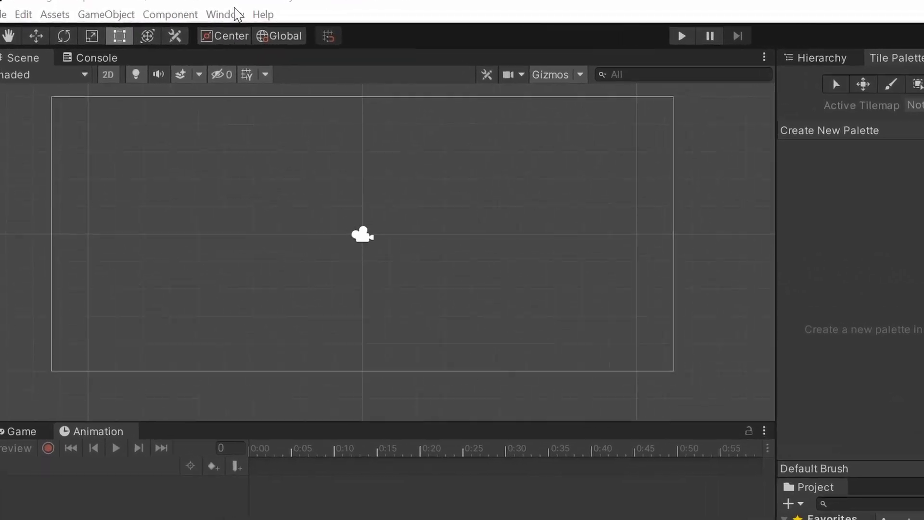
Step: Show the Package Manager listing all packages from the Unity Registry
{"action": "left_click", "coordinate": [149, 18]}
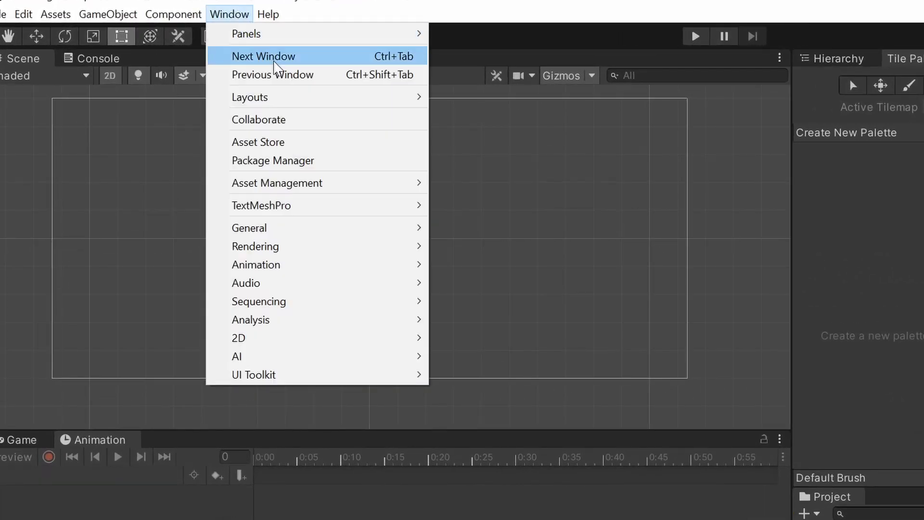
{"action": "left_click", "coordinate": [344, 160]}
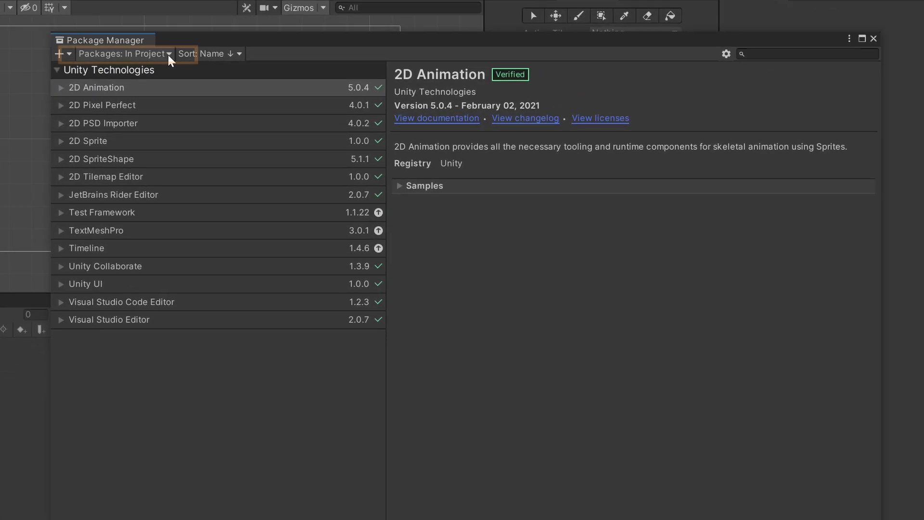
{"action": "left_click", "coordinate": [168, 54]}
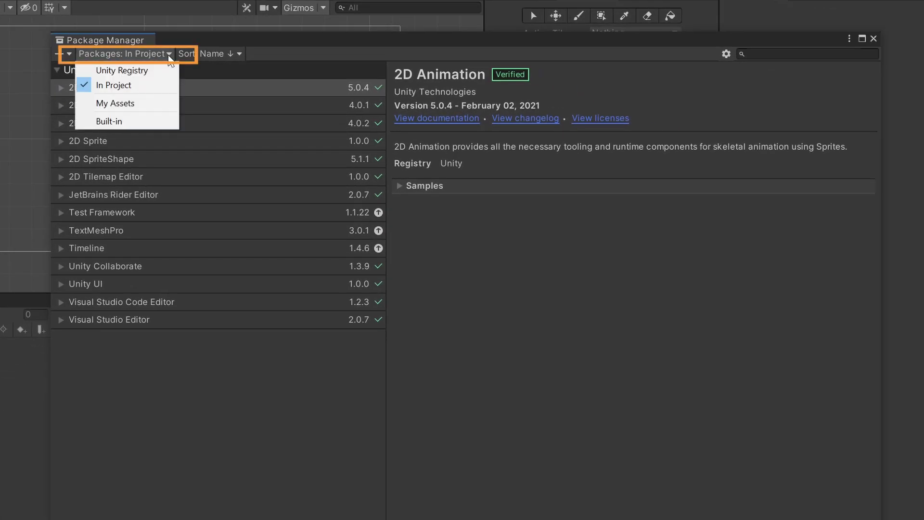
{"action": "left_click", "coordinate": [169, 69]}
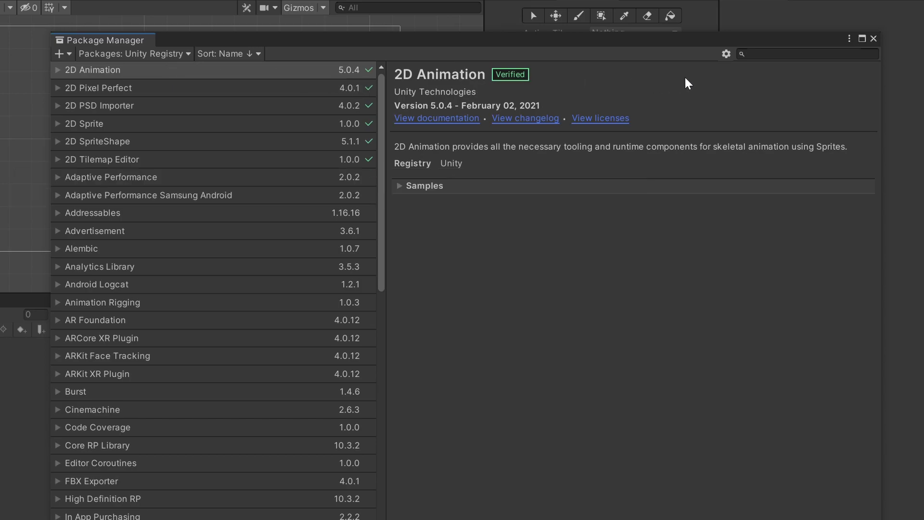
Step: Enable preview packages in Advanced Project Settings, accepting the warning
{"action": "left_click", "coordinate": [727, 53]}
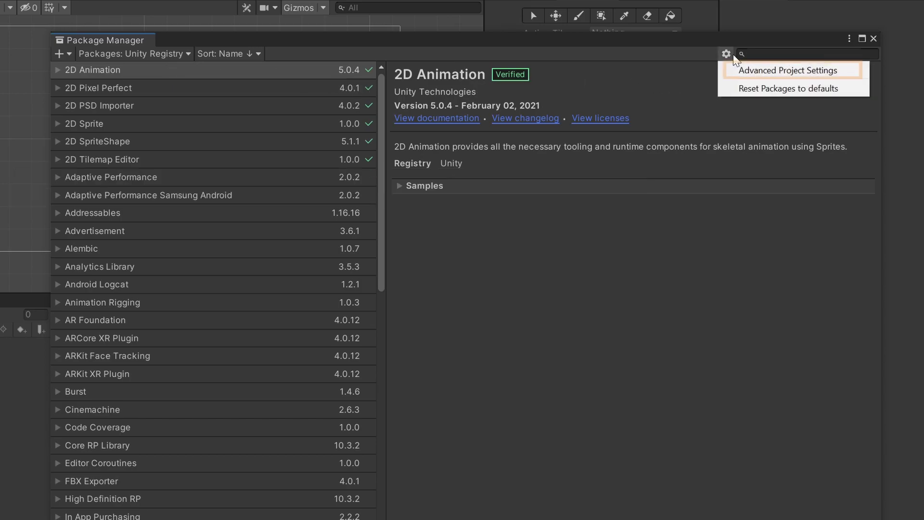
{"action": "left_click", "coordinate": [754, 70]}
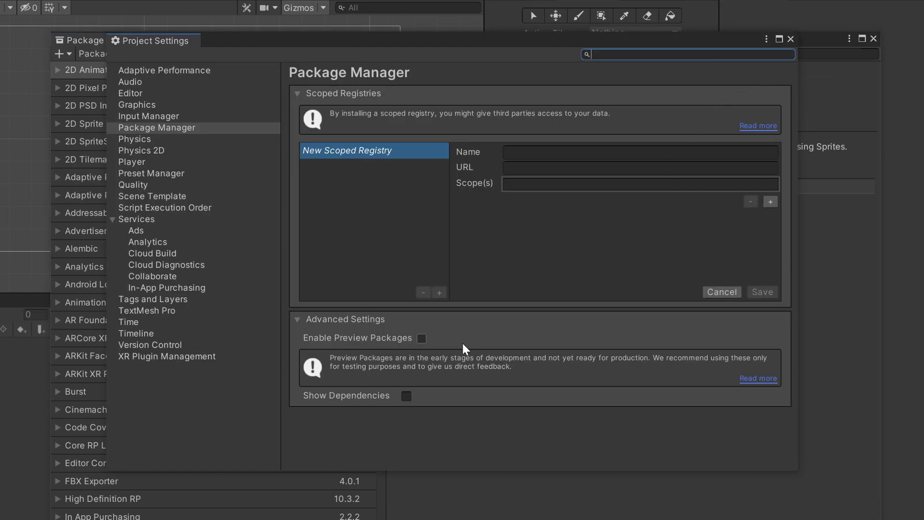
{"action": "left_click", "coordinate": [420, 335]}
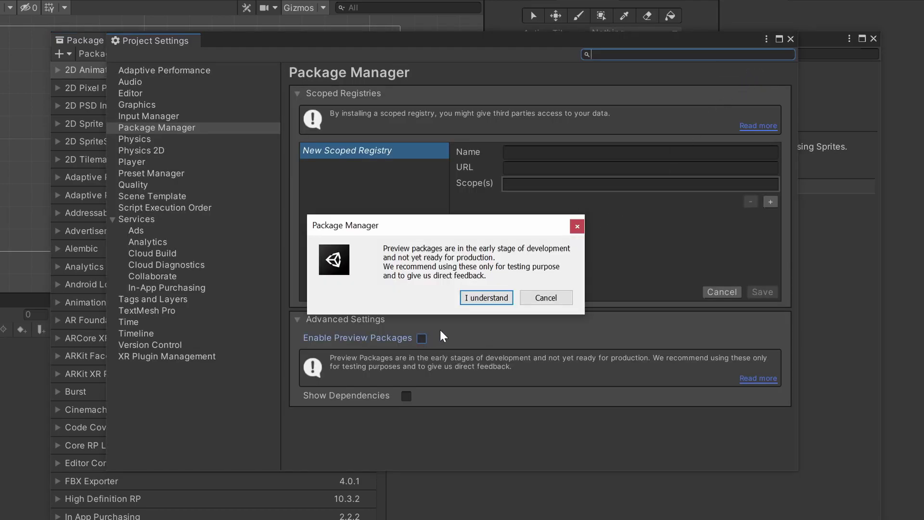
{"action": "left_click", "coordinate": [497, 298]}
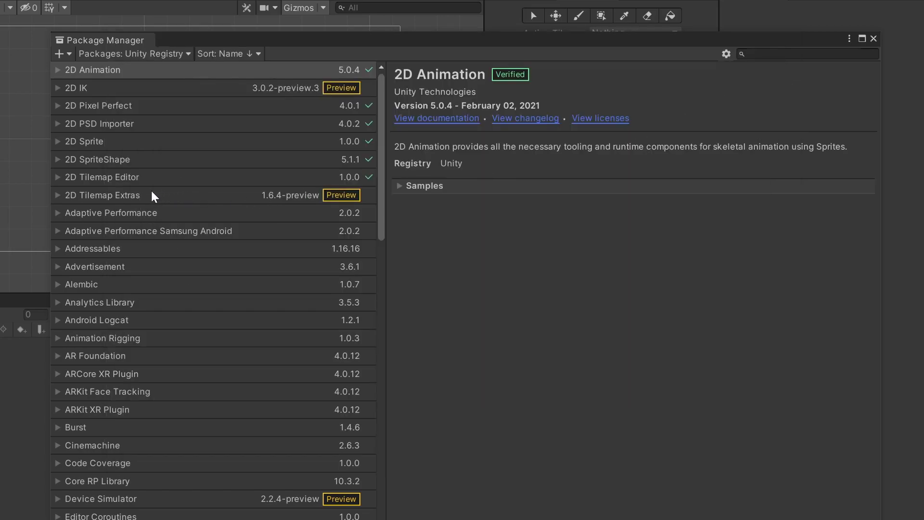
Step: Install the 2D Tilemap Extras package
{"action": "left_click", "coordinate": [156, 195]}
{"action": "left_click", "coordinate": [870, 498]}
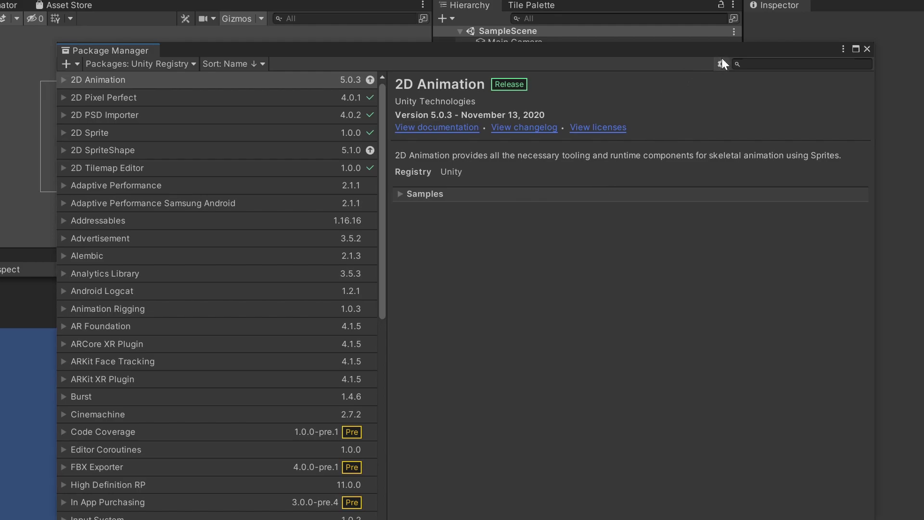
Step: Enable pre-release packages in Advanced Project Settings and accept the warning
{"action": "left_click", "coordinate": [721, 64]}
{"action": "left_click", "coordinate": [743, 81]}
{"action": "left_click", "coordinate": [435, 344]}
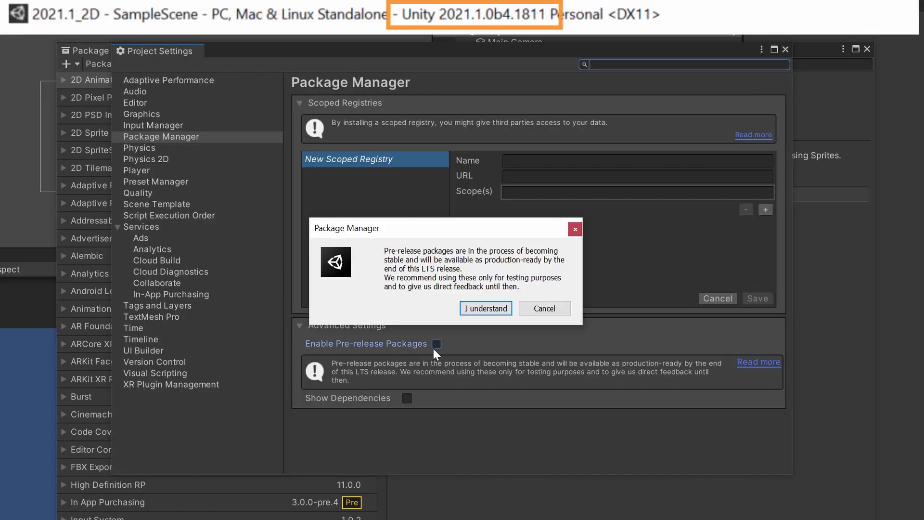
{"action": "key", "text": "Return"}
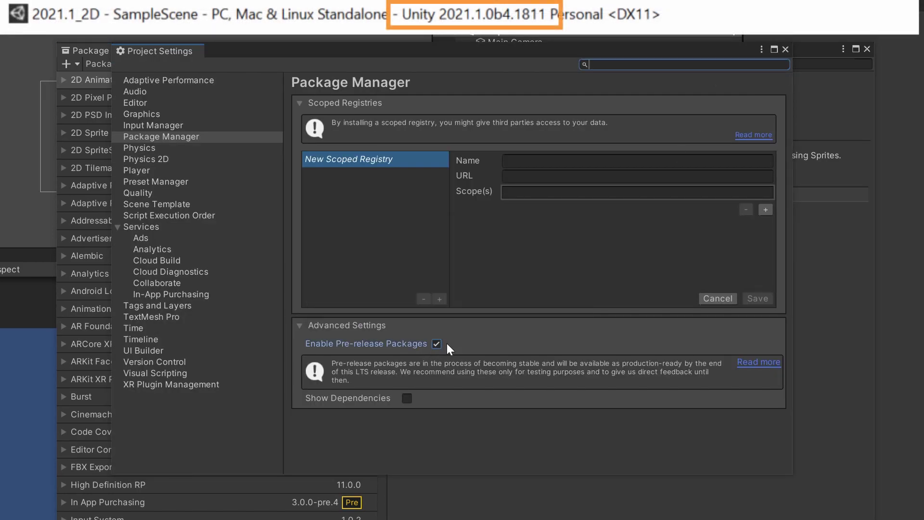
{"action": "left_click", "coordinate": [786, 49]}
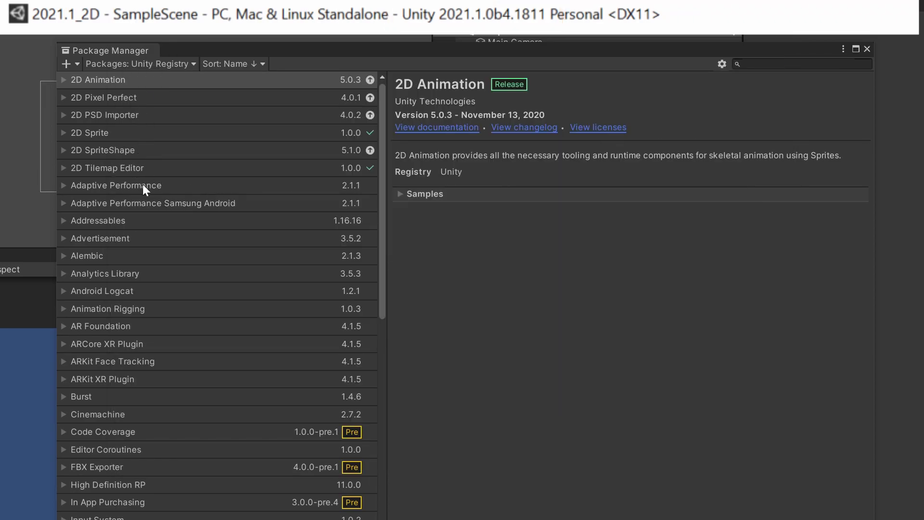
Step: Add the 2D Tilemap Extras package by pasting its package name
{"action": "left_click", "coordinate": [73, 68]}
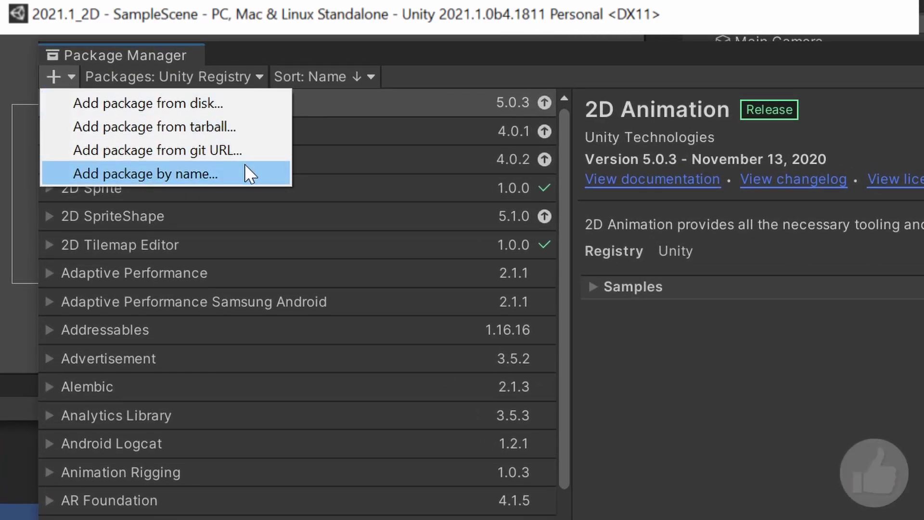
{"action": "left_click", "coordinate": [244, 164]}
{"action": "type", "text": "com.unity.2d.tilemap.extras"}
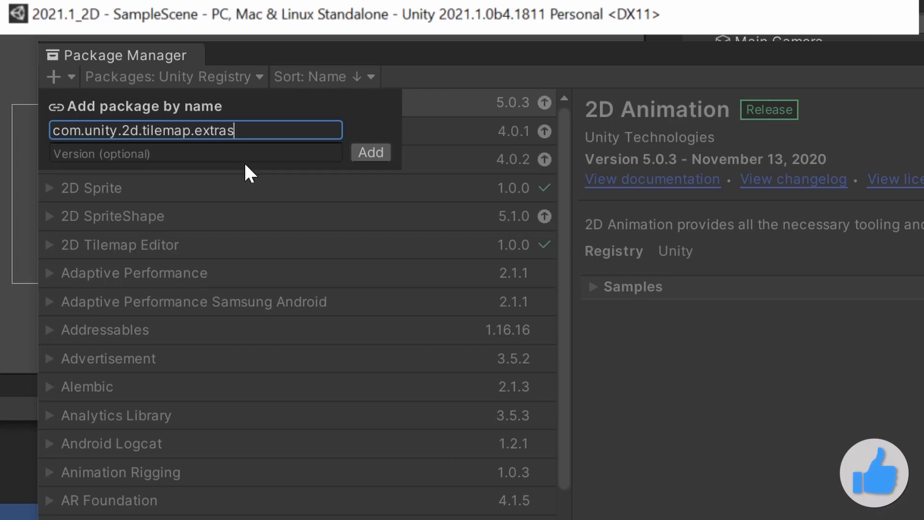
{"action": "left_click", "coordinate": [385, 157]}
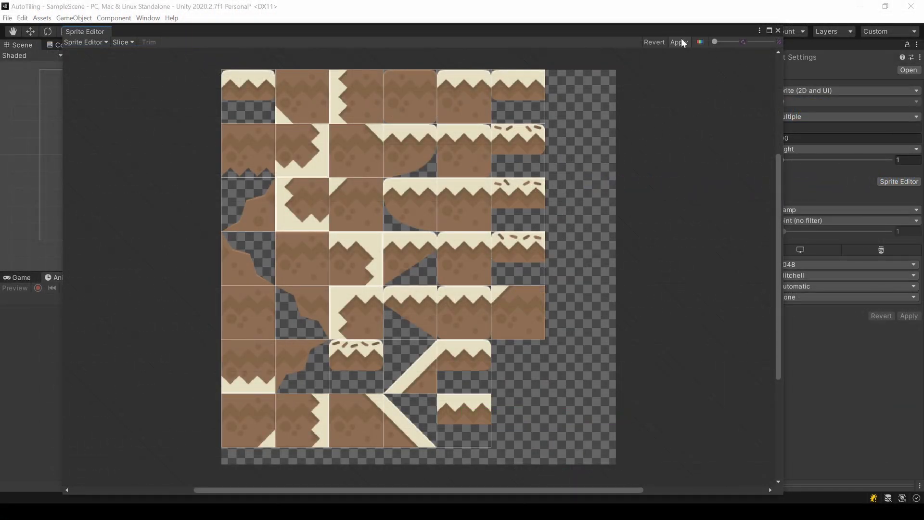
Step: Apply the dirt sprite sheet slicing and close the Sprite Editor
{"action": "left_click", "coordinate": [683, 44]}
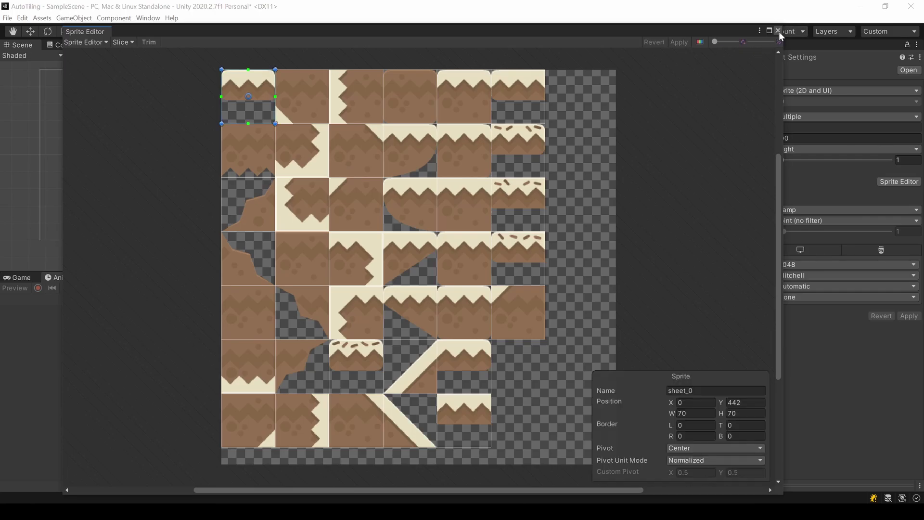
{"action": "left_click", "coordinate": [777, 31]}
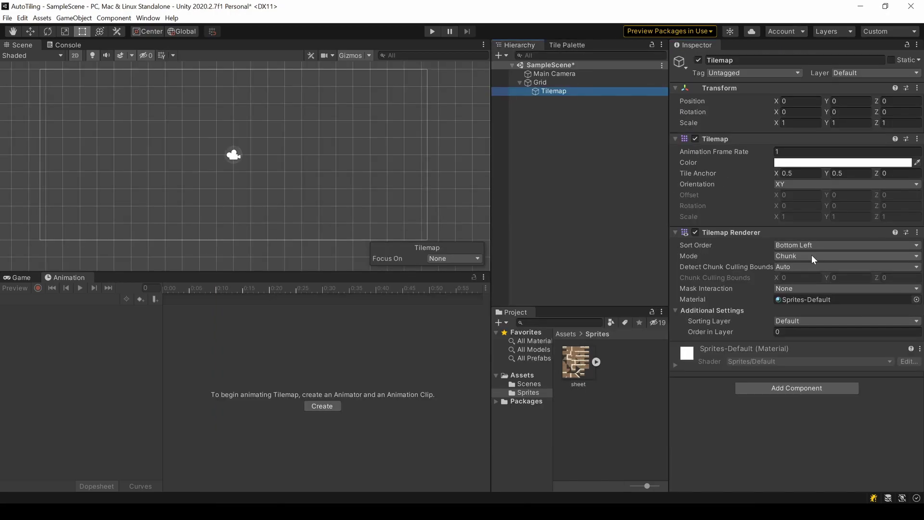
Step: Create a new folder named Tiles inside Assets
{"action": "left_click", "coordinate": [522, 375]}
{"action": "right_click", "coordinate": [595, 423]}
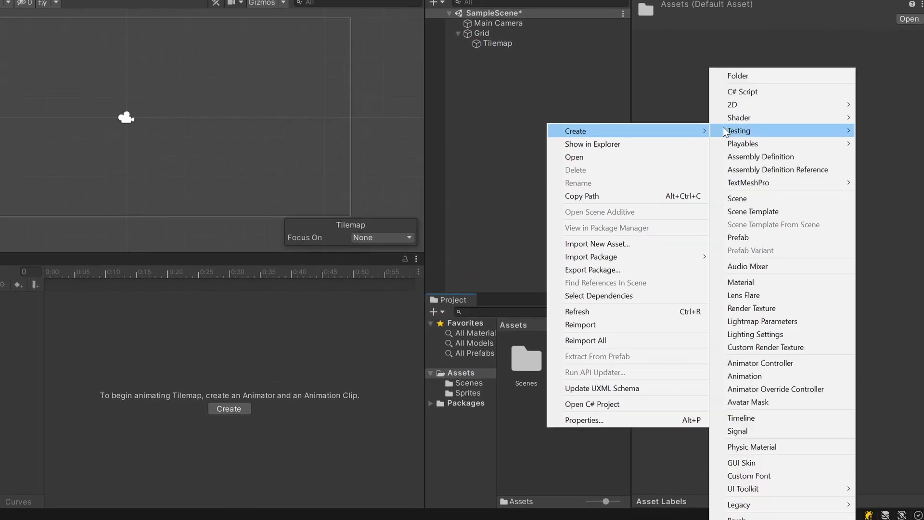
{"action": "left_click", "coordinate": [746, 76]}
{"action": "type", "text": "Tiles"}
{"action": "key", "text": "Return"}
{"action": "key", "text": "Return"}
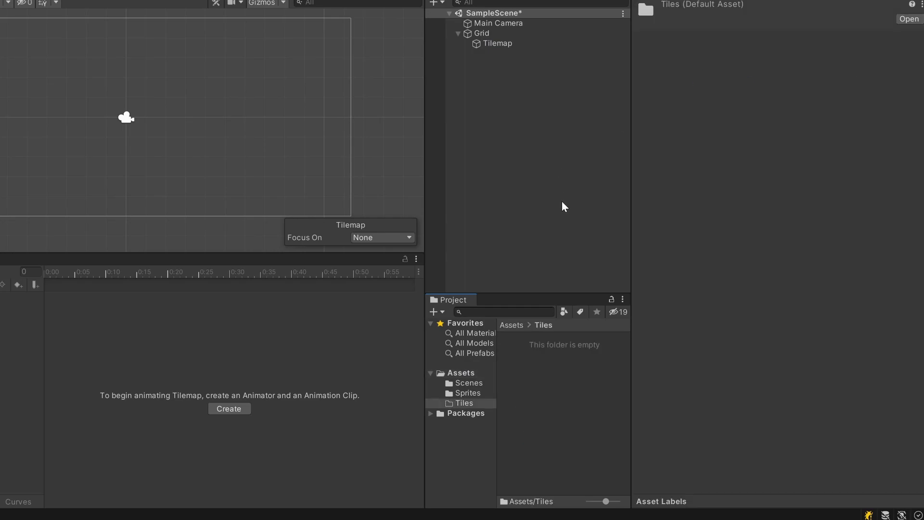
Step: Create a Rule Tile asset named Platform in the Tiles folder
{"action": "right_click", "coordinate": [554, 352]}
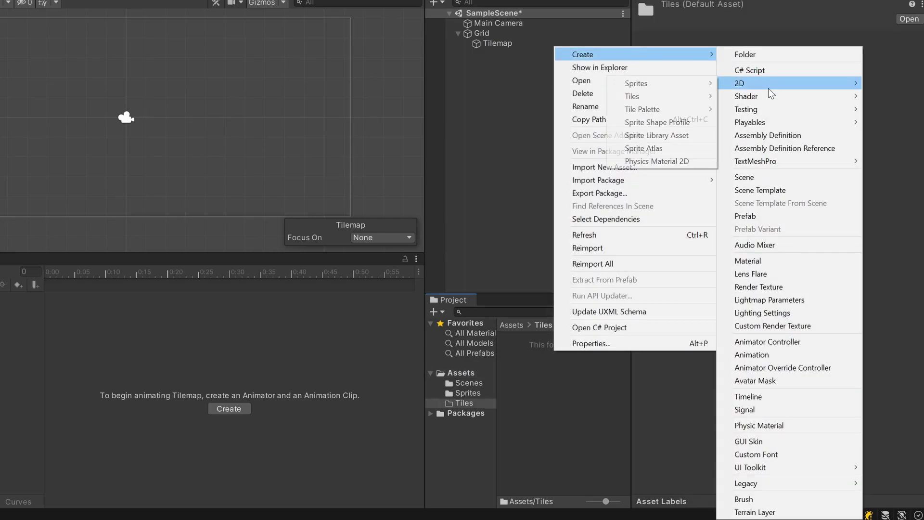
{"action": "mouse_move", "coordinate": [787, 83]}
{"action": "mouse_move", "coordinate": [633, 97]}
{"action": "left_click", "coordinate": [801, 111]}
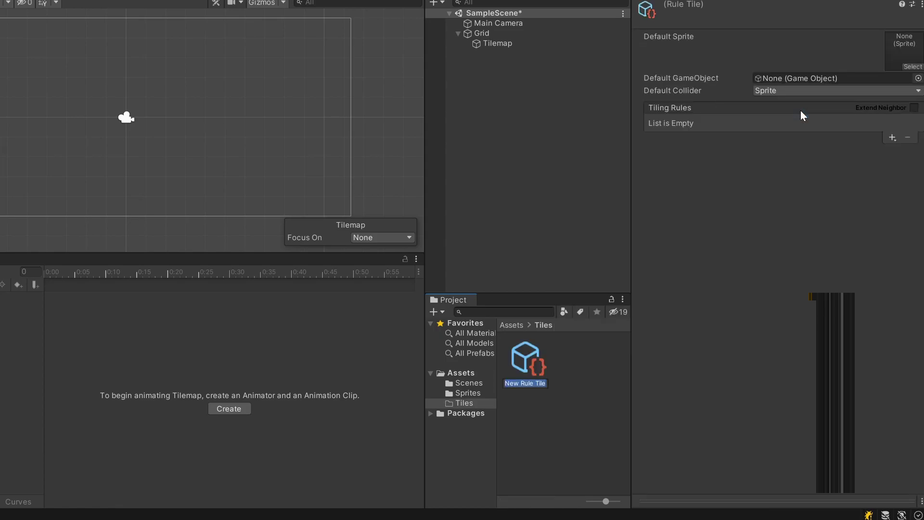
{"action": "type", "text": "Platform"}
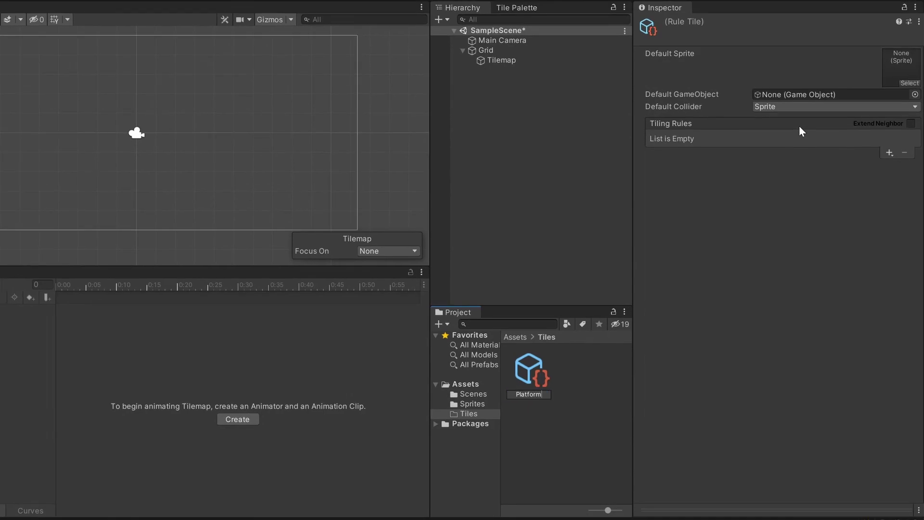
{"action": "key", "text": "Return"}
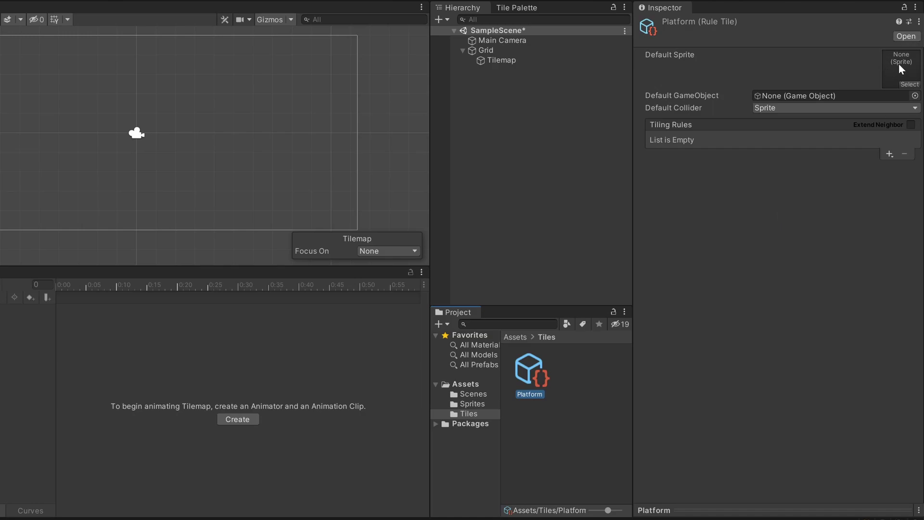
Step: Make the plain dirt sprite sheet_24 the Platform tile's default sprite
{"action": "left_click", "coordinate": [469, 404]}
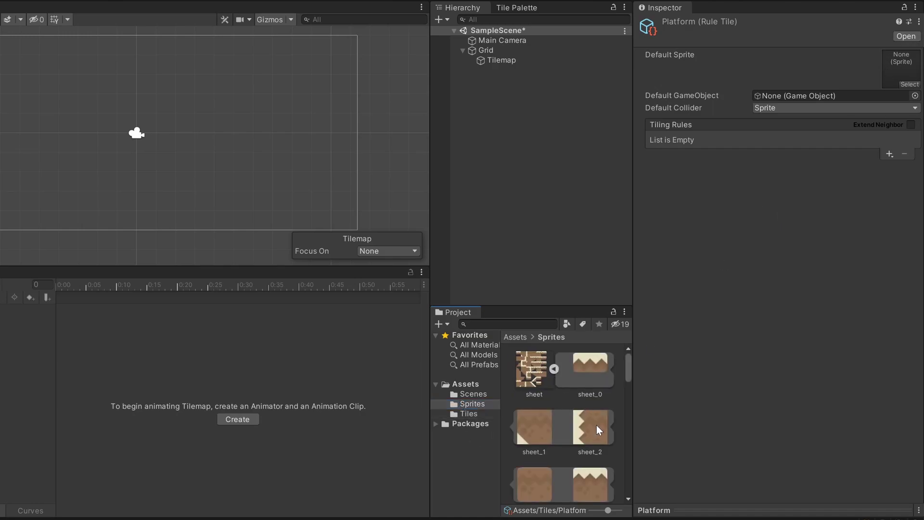
{"action": "scroll", "coordinate": [597, 426], "scroll_direction": "down", "scroll_amount": 5}
{"action": "scroll", "coordinate": [594, 428], "scroll_direction": "down", "scroll_amount": 1}
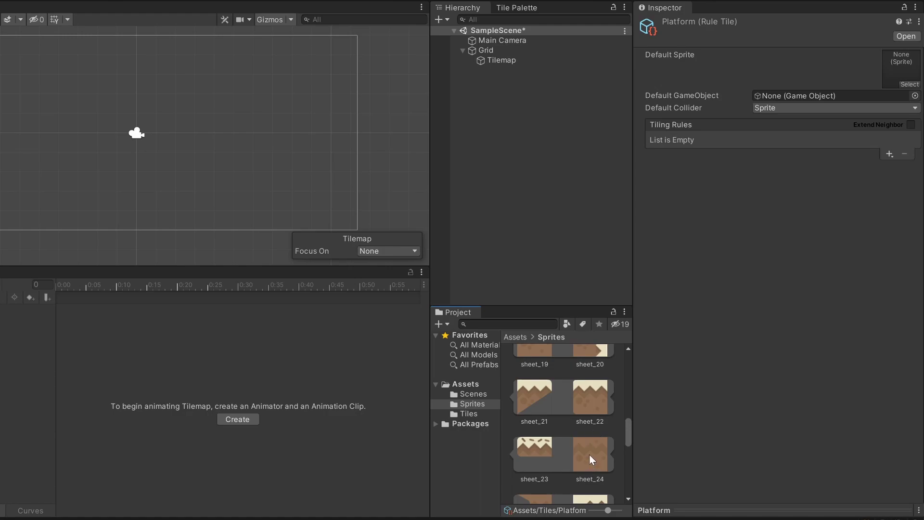
{"action": "left_click_drag", "start_coordinate": [590, 454], "coordinate": [904, 63]}
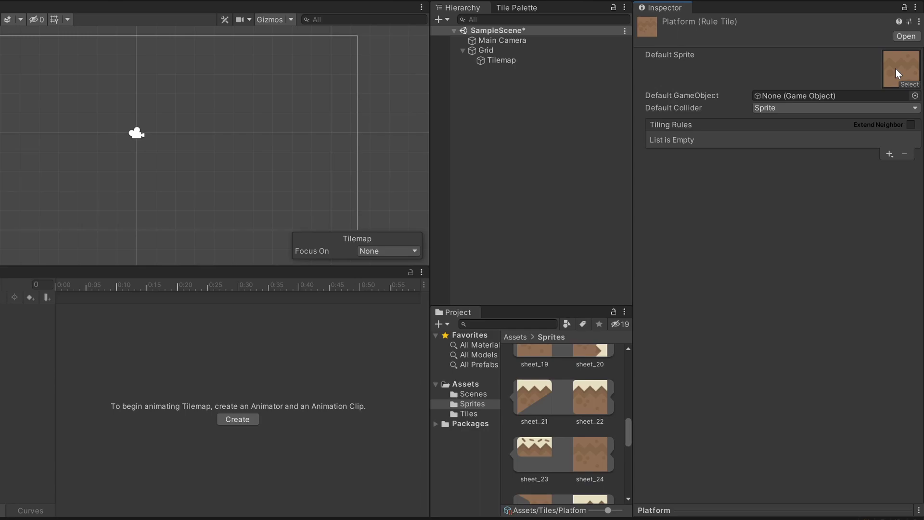
Step: Add a first rule requiring neighbouring tiles on all four sides
{"action": "left_click", "coordinate": [886, 155]}
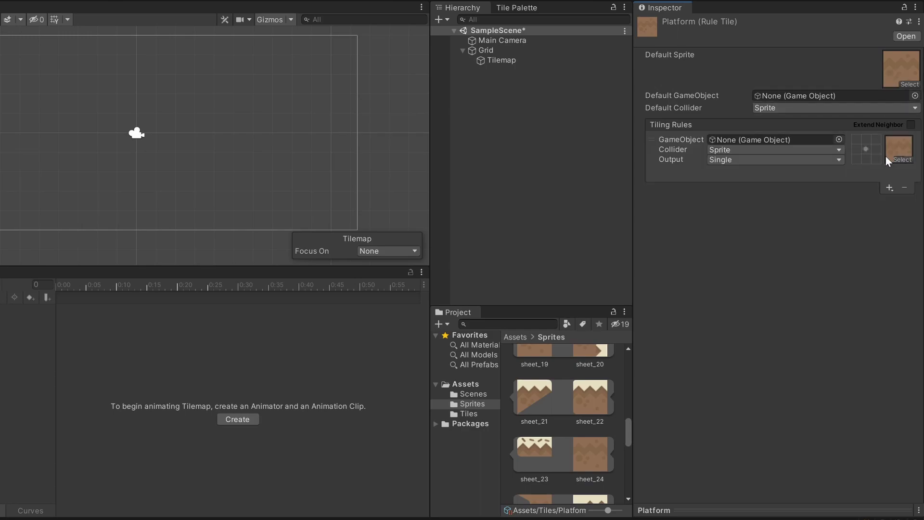
{"action": "left_click", "coordinate": [856, 148]}
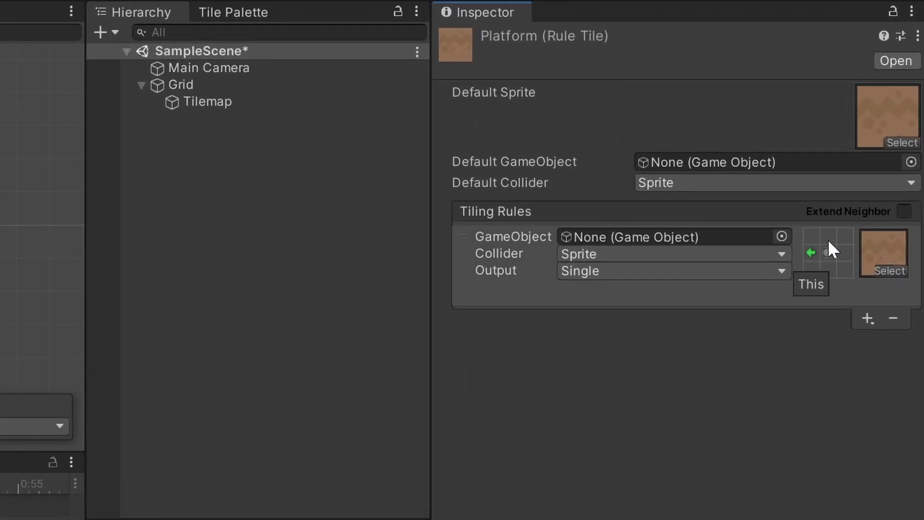
{"action": "left_click", "coordinate": [827, 236]}
{"action": "left_click", "coordinate": [843, 252]}
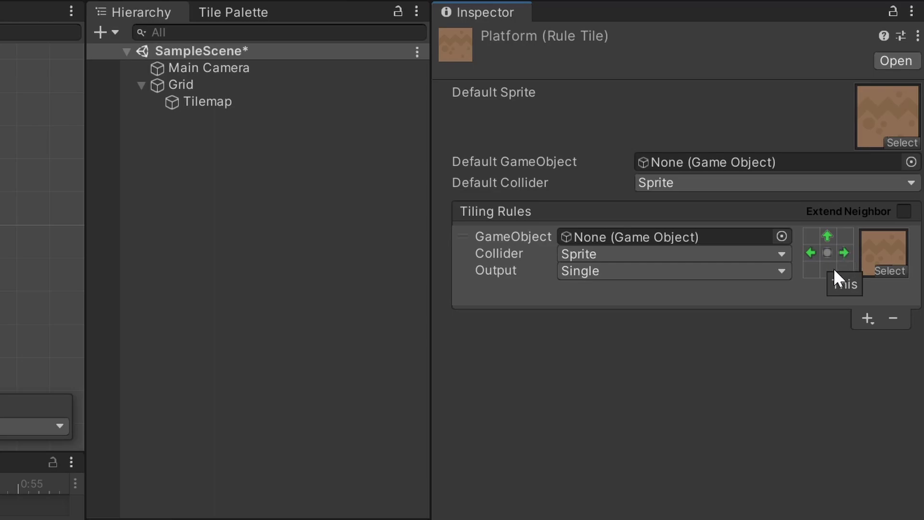
{"action": "left_click", "coordinate": [827, 269]}
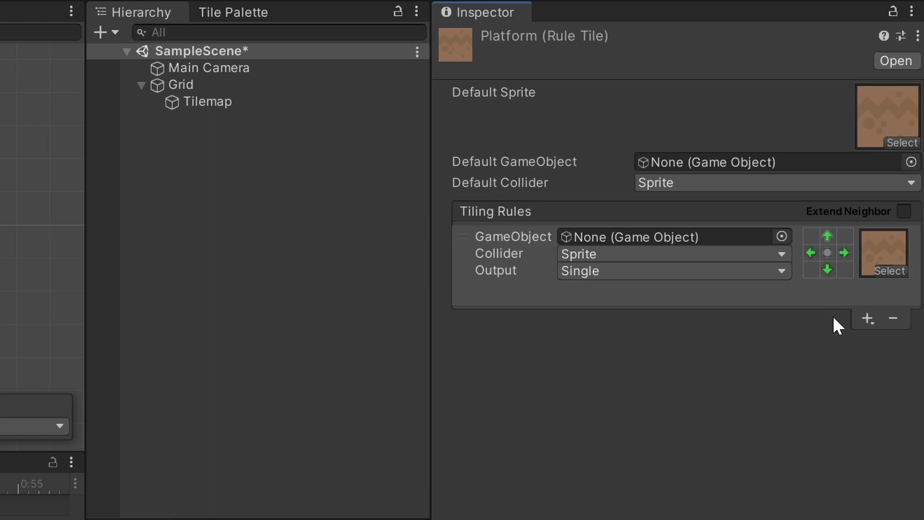
Step: Add a grass-top rule: no tile above, tiles left and below
{"action": "left_click", "coordinate": [866, 318]}
{"action": "left_click", "coordinate": [863, 339]}
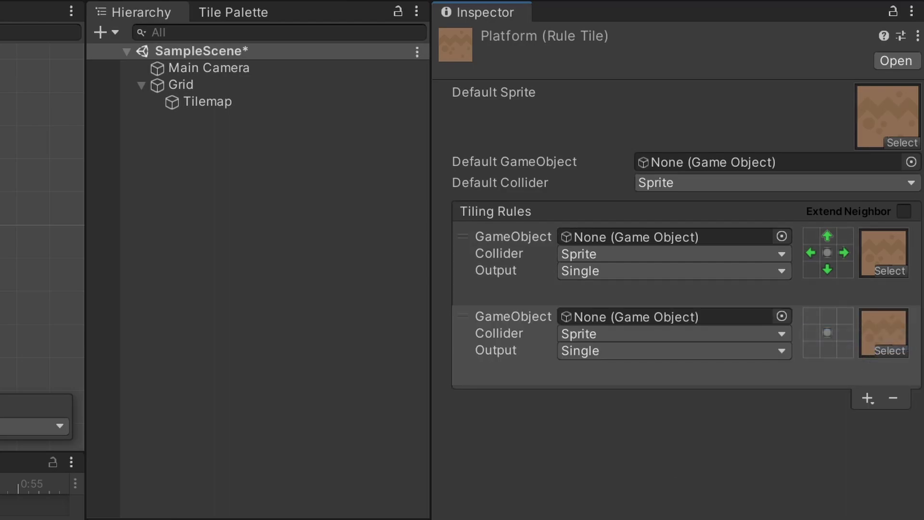
{"action": "left_click_drag", "start_coordinate": [882, 519], "coordinate": [883, 340]}
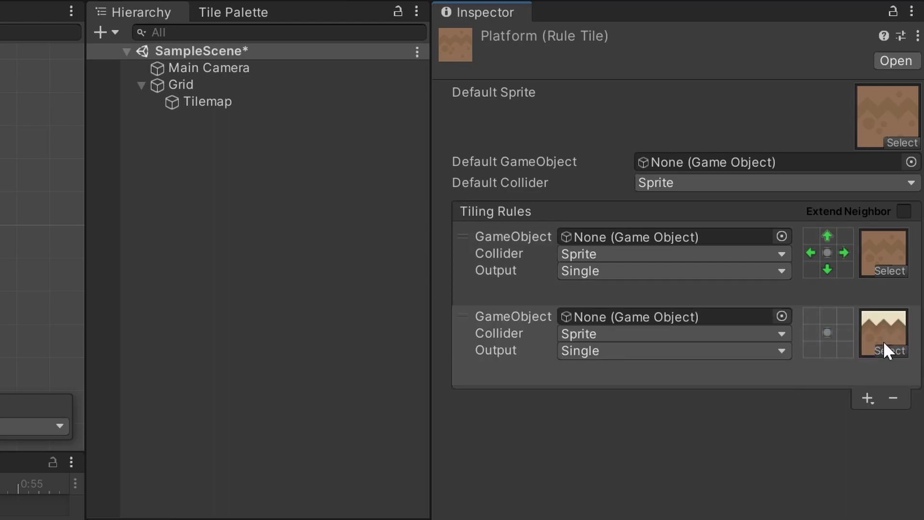
{"action": "right_click", "coordinate": [827, 317]}
{"action": "left_click", "coordinate": [806, 332]}
{"action": "left_click", "coordinate": [832, 346]}
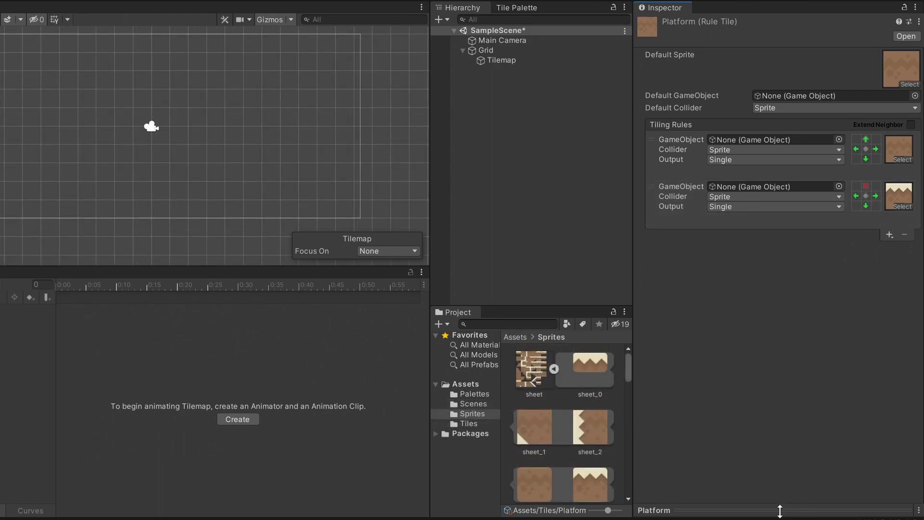
Step: Expand the Platform tile's preview pane showing the grass-topped dirt tile
{"action": "left_click", "coordinate": [780, 510]}
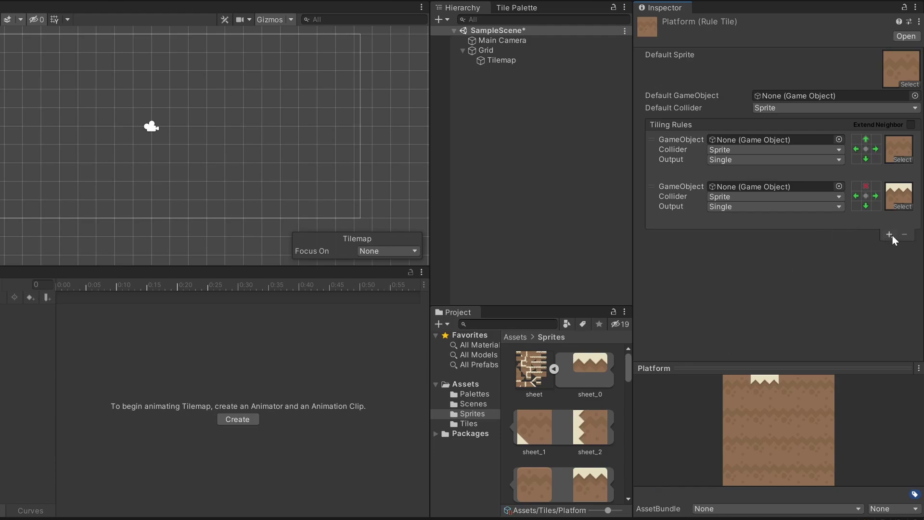
Step: Add the Platform tile from Assets/Tiles to the tile palette and pick it
{"action": "left_click", "coordinate": [513, 8]}
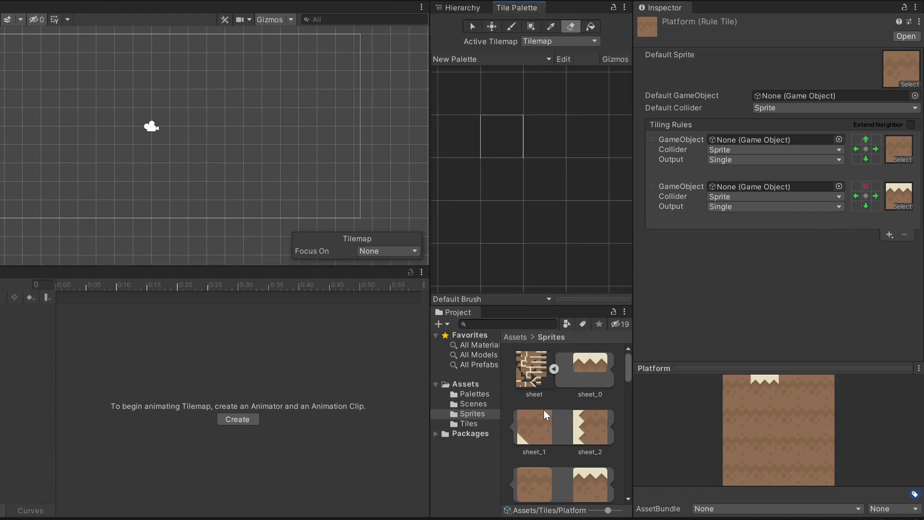
{"action": "left_click", "coordinate": [468, 423]}
{"action": "left_click_drag", "start_coordinate": [527, 377], "coordinate": [509, 174]}
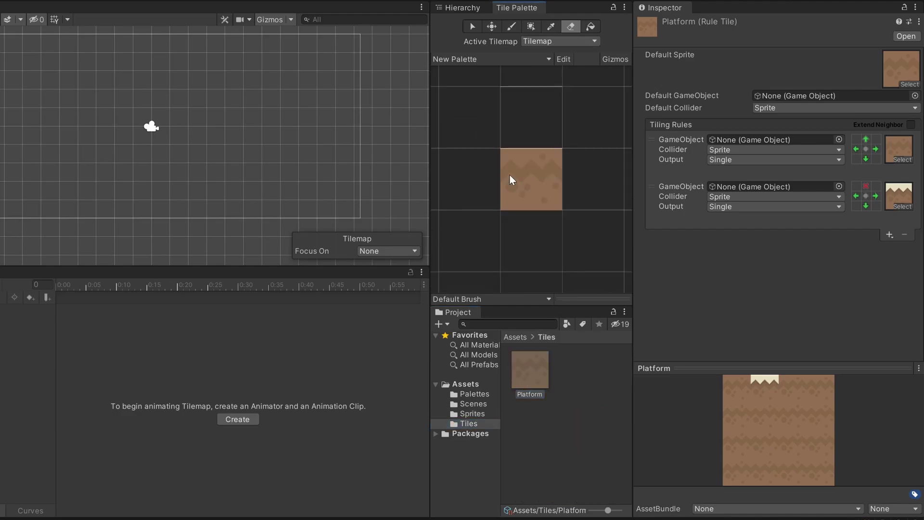
{"action": "left_click", "coordinate": [523, 202]}
Step: Brush platform tiles across the scene grid, with more on the left
{"action": "left_click", "coordinate": [110, 141]}
{"action": "mouse_move", "coordinate": [109, 141]}
{"action": "left_mouse_down"}
{"action": "mouse_move", "coordinate": [149, 136]}
{"action": "mouse_move", "coordinate": [133, 164]}
{"action": "mouse_move", "coordinate": [220, 122]}
{"action": "left_mouse_up"}
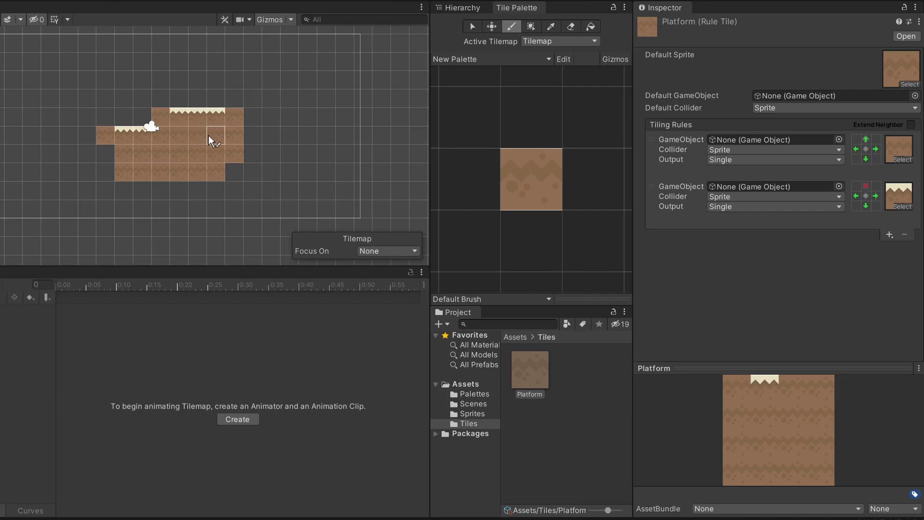
{"action": "left_click_drag", "start_coordinate": [108, 149], "coordinate": [69, 172]}
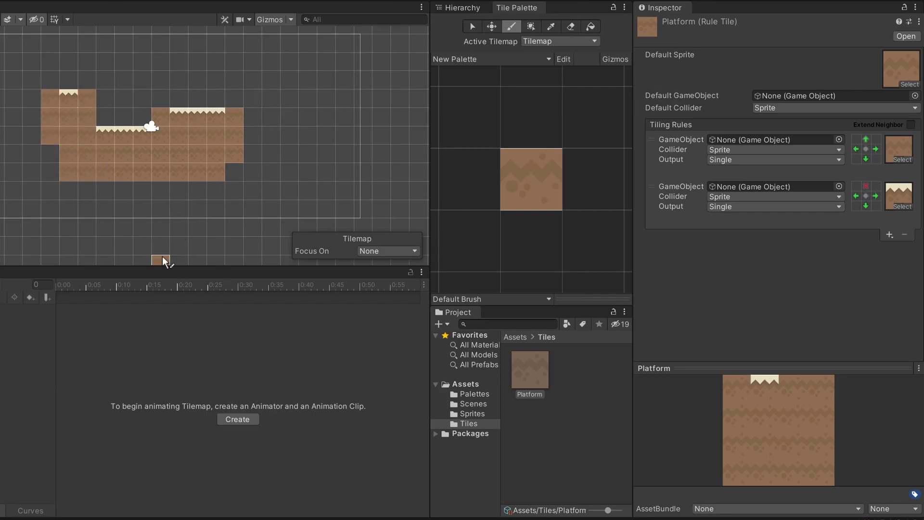
{"action": "scroll", "coordinate": [149, 174], "scroll_direction": "up", "scroll_amount": 2}
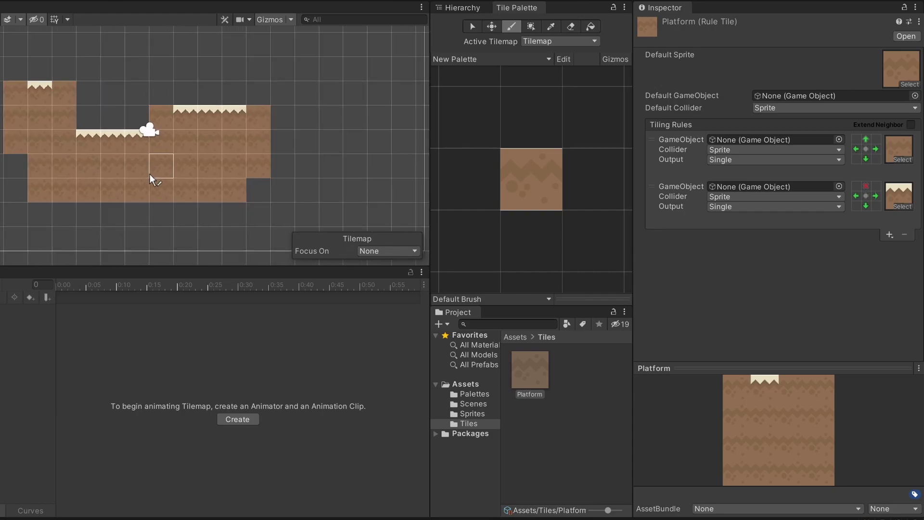
Step: Add a third rule with the grass-top block sprite and three empty neighbours
{"action": "left_click", "coordinate": [472, 414]}
{"action": "left_click", "coordinate": [889, 235]}
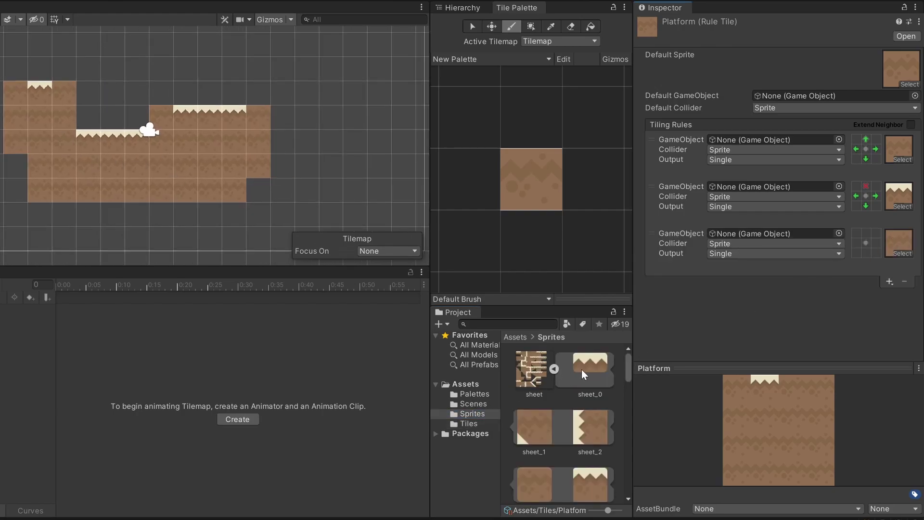
{"action": "left_click_drag", "start_coordinate": [902, 244], "coordinate": [899, 243]}
{"action": "right_click", "coordinate": [856, 233]}
{"action": "right_click", "coordinate": [865, 222]}
{"action": "right_click", "coordinate": [865, 243]}
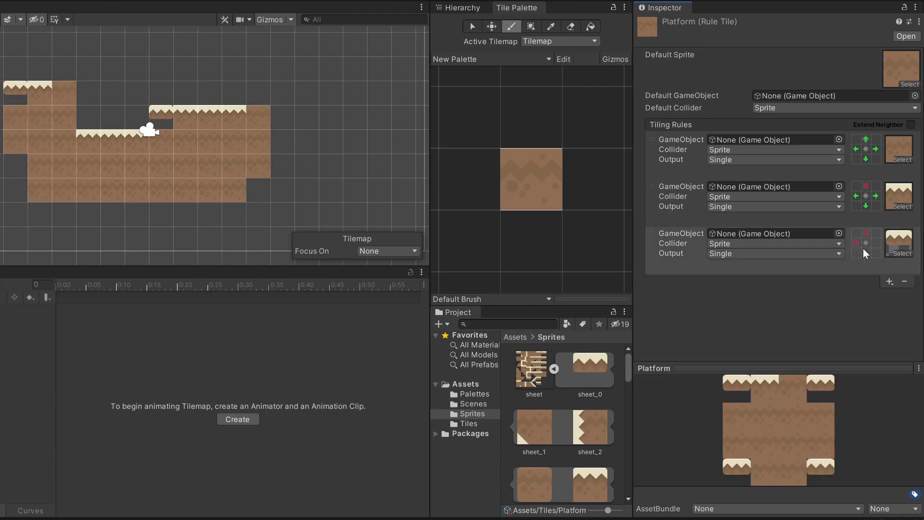
Step: Add fourth and fifth rules for side edges and corners with their neighbour grids
{"action": "left_click", "coordinate": [889, 281]}
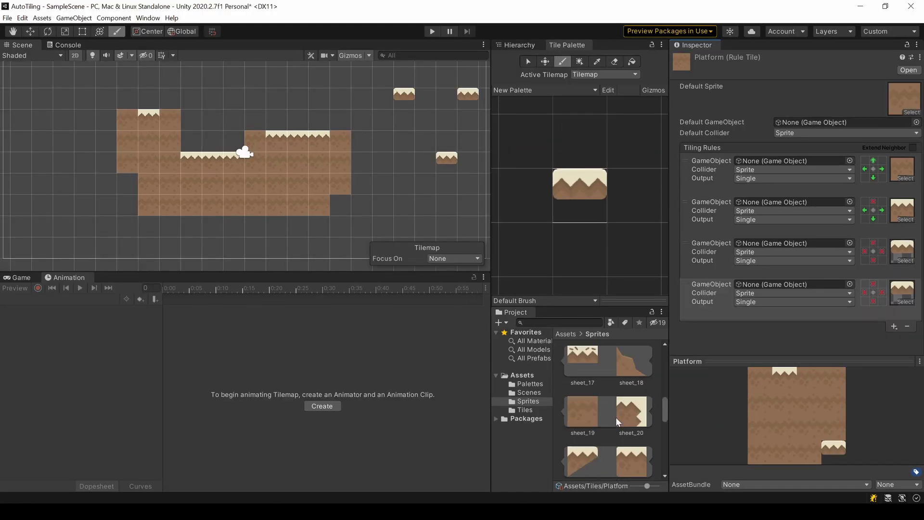
{"action": "right_click", "coordinate": [864, 292]}
{"action": "left_click", "coordinate": [873, 301]}
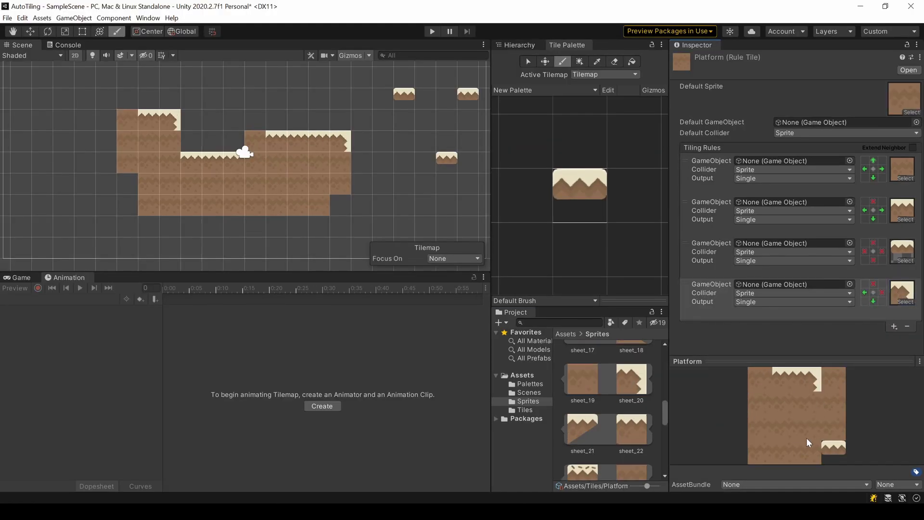
{"action": "left_click", "coordinate": [894, 326]}
{"action": "scroll", "coordinate": [610, 453], "scroll_direction": "down", "scroll_amount": 3}
{"action": "scroll", "coordinate": [610, 454], "scroll_direction": "down", "scroll_amount": 3}
{"action": "left_click_drag", "start_coordinate": [631, 447], "coordinate": [896, 312]}
{"action": "left_click", "coordinate": [865, 302]}
{"action": "left_click", "coordinate": [856, 310]}
{"action": "right_click", "coordinate": [874, 311]}
{"action": "left_click", "coordinate": [865, 320]}
{"action": "scroll", "coordinate": [596, 408], "scroll_direction": "up", "scroll_amount": 2}
{"action": "scroll", "coordinate": [596, 408], "scroll_direction": "up", "scroll_amount": 1}
Step: Add a sixth slope rule: no tile right, below or bottom-right
{"action": "left_click", "coordinate": [887, 346]}
{"action": "left_click_drag", "start_coordinate": [579, 443], "coordinate": [895, 310]}
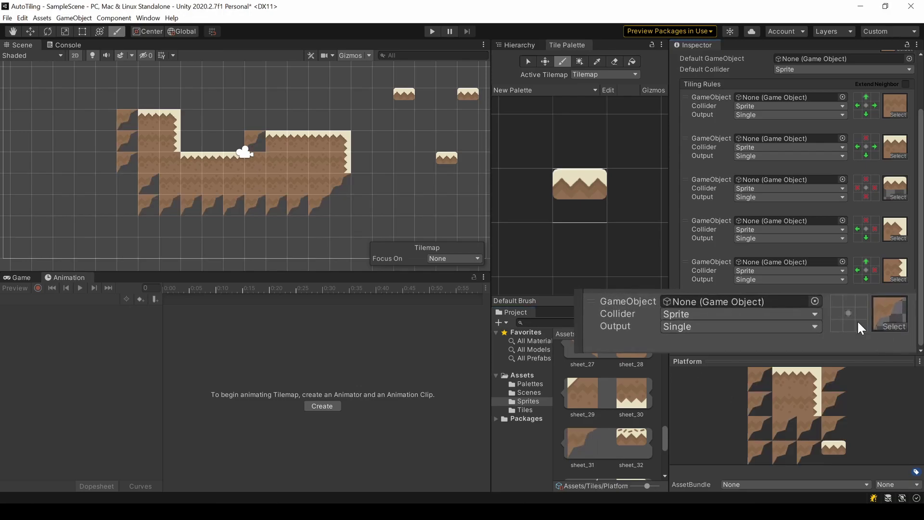
{"action": "right_click", "coordinate": [874, 320]}
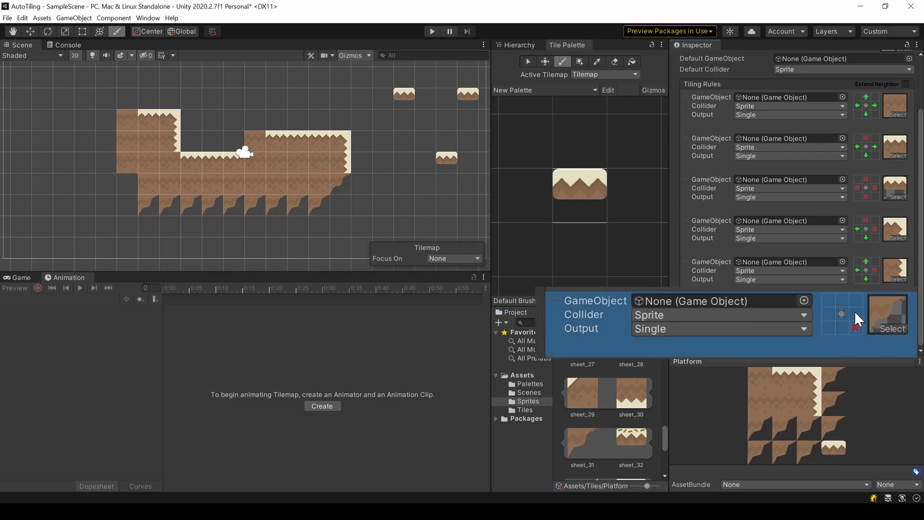
{"action": "right_click", "coordinate": [853, 311]}
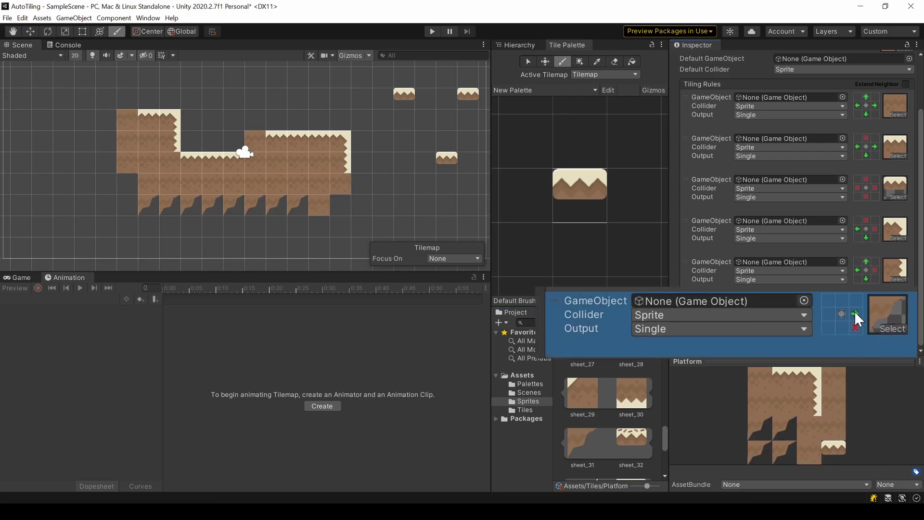
{"action": "right_click", "coordinate": [837, 324]}
Step: Add a rule requiring left and top neighbours, enable extended neighbours, and erase a platform tile so it re-tiles
{"action": "left_click", "coordinate": [827, 314]}
{"action": "left_click", "coordinate": [841, 299]}
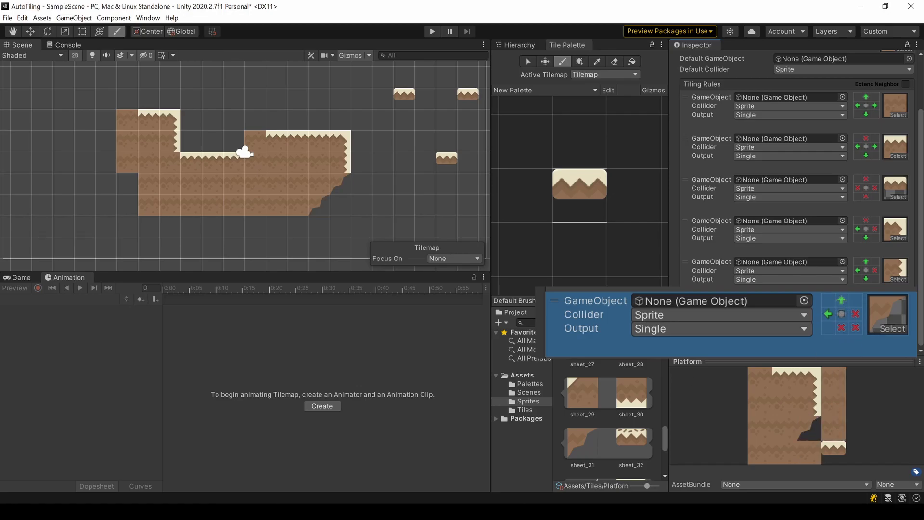
{"action": "left_click", "coordinate": [905, 85]}
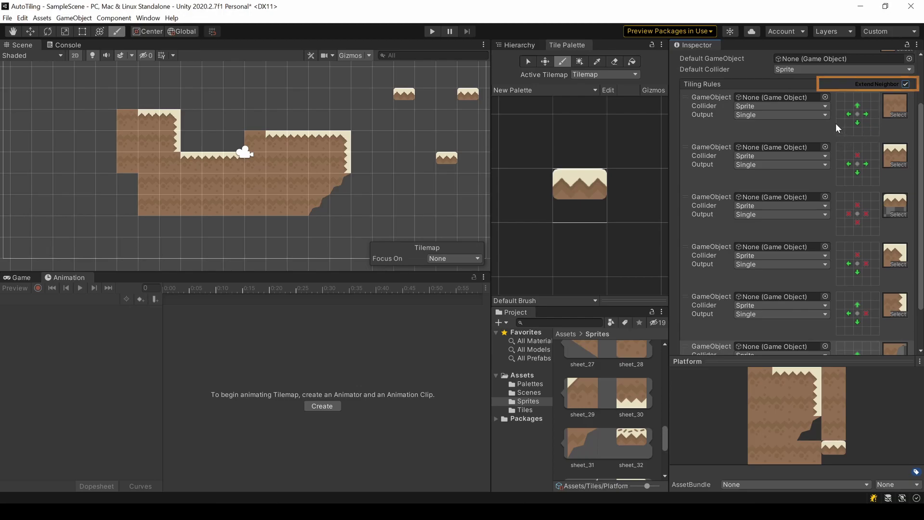
{"action": "scroll", "coordinate": [843, 180], "scroll_direction": "down", "scroll_amount": 3}
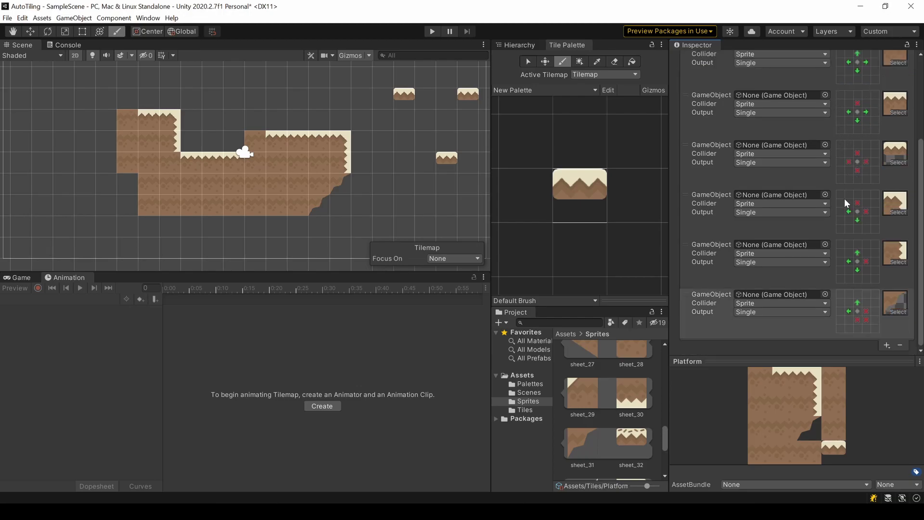
{"action": "scroll", "coordinate": [844, 199], "scroll_direction": "up", "scroll_amount": 5}
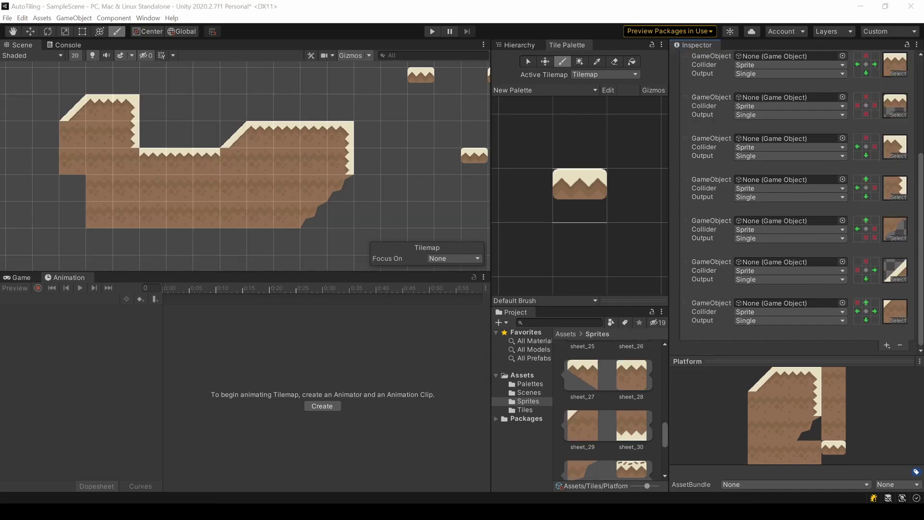
{"action": "left_click", "coordinate": [366, 213], "text": "shift"}
{"action": "scroll", "coordinate": [864, 307], "scroll_direction": "up", "scroll_amount": 5}
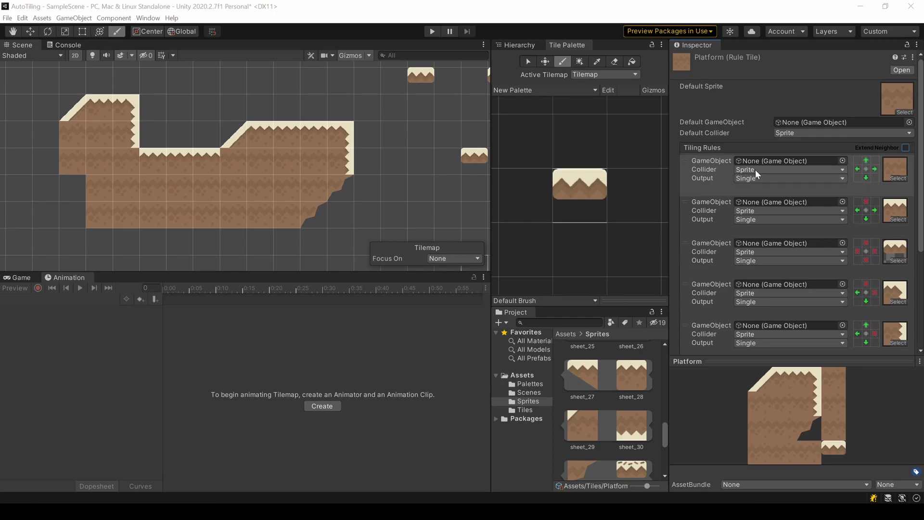
Step: Move the first tiling rule to second-from-last and require neighbours at the top diagonals and bottom-left corner
{"action": "left_click_drag", "start_coordinate": [688, 161], "coordinate": [684, 321]}
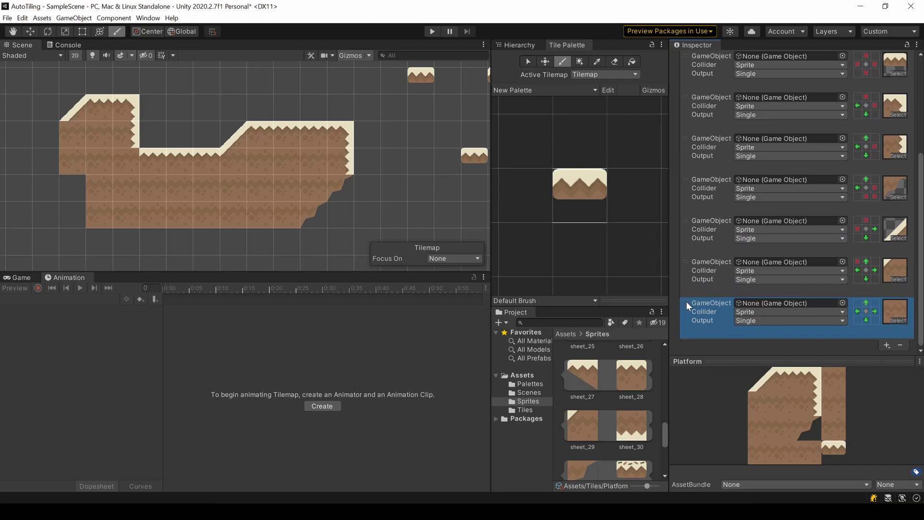
{"action": "left_click_drag", "start_coordinate": [686, 303], "coordinate": [683, 249]}
{"action": "left_click", "coordinate": [857, 261]}
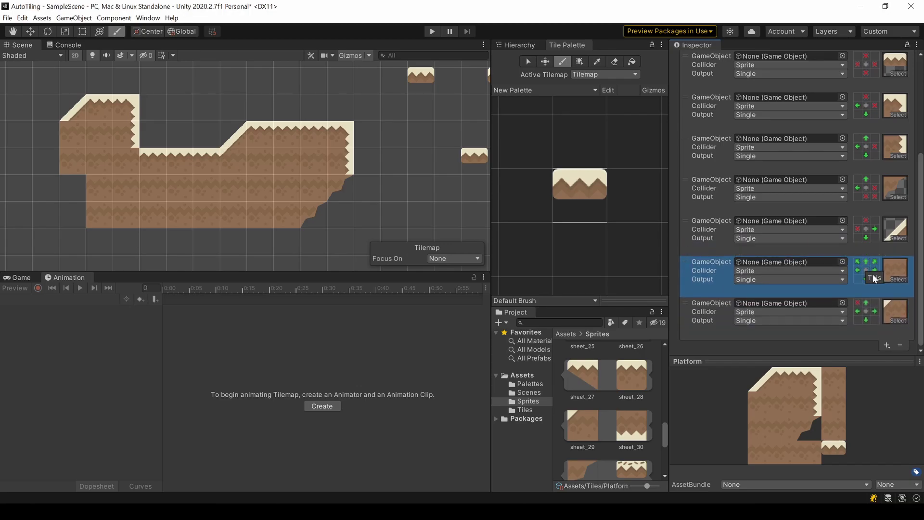
{"action": "left_click", "coordinate": [858, 279]}
Step: Make the second rule output Random with a size of 2 sprites
{"action": "left_click", "coordinate": [760, 218]}
{"action": "left_click", "coordinate": [769, 243]}
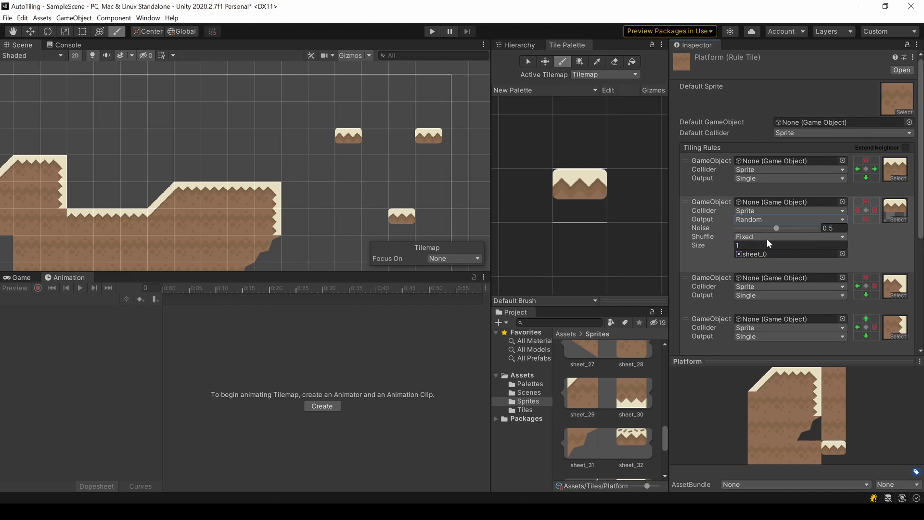
{"action": "left_click", "coordinate": [748, 244]}
{"action": "type", "text": "2"}
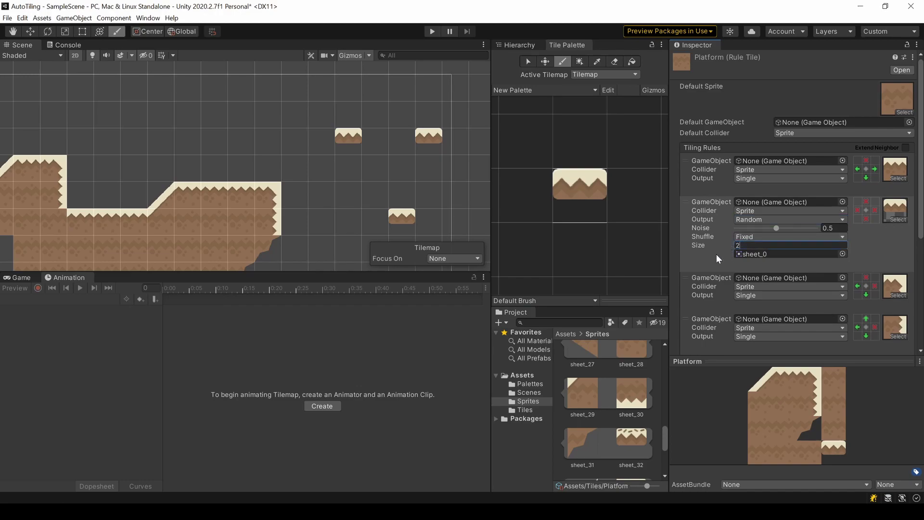
{"action": "left_click", "coordinate": [716, 254]}
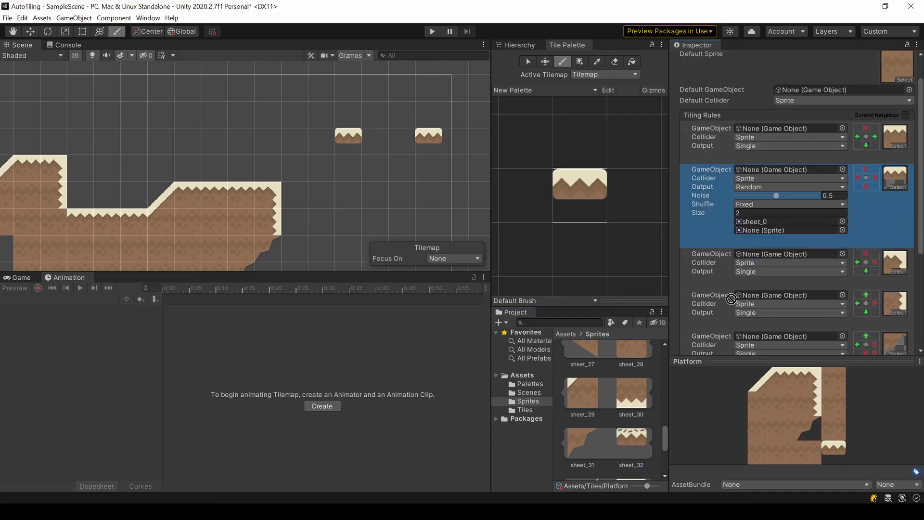
{"action": "left_click_drag", "start_coordinate": [631, 437], "coordinate": [764, 230]}
Step: Paint several single platform tiles in the scene and tune the Noise slider to about 0.36
{"action": "left_click", "coordinate": [374, 162]}
{"action": "left_click", "coordinate": [351, 192]}
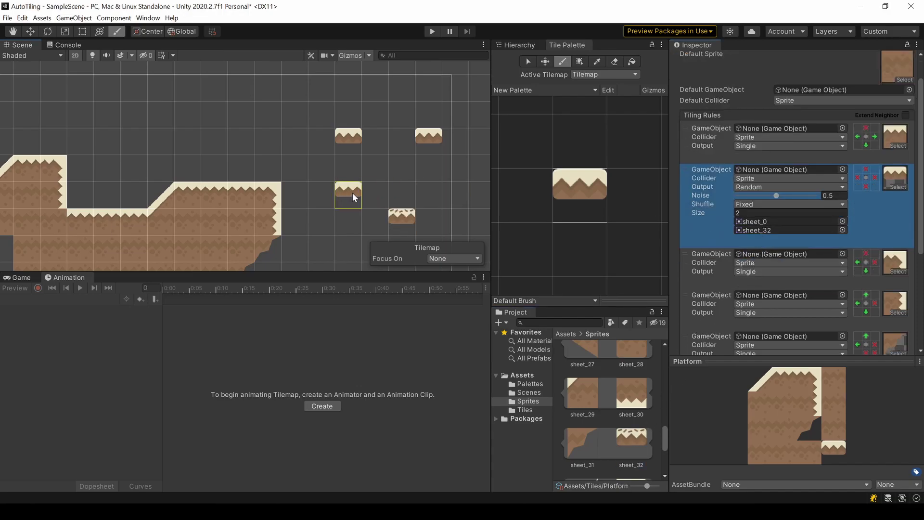
{"action": "left_click", "coordinate": [402, 110]}
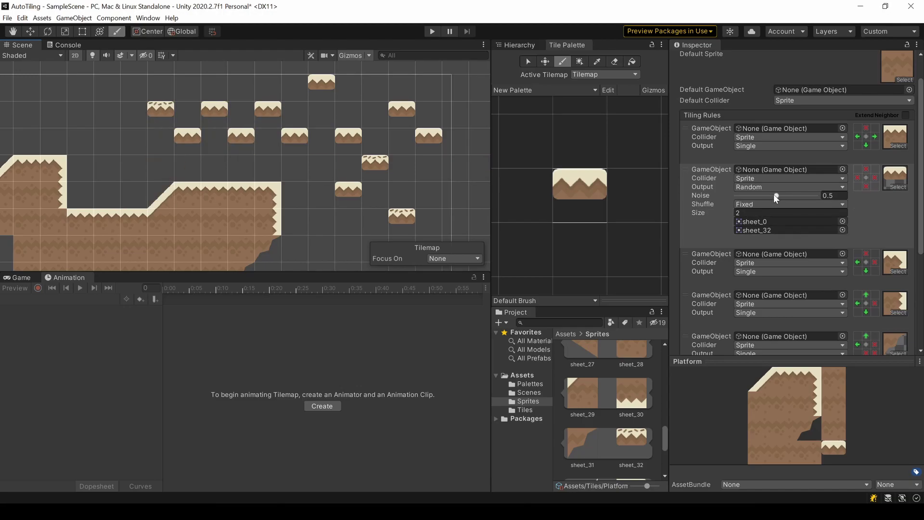
{"action": "left_click_drag", "start_coordinate": [778, 194], "coordinate": [804, 198]}
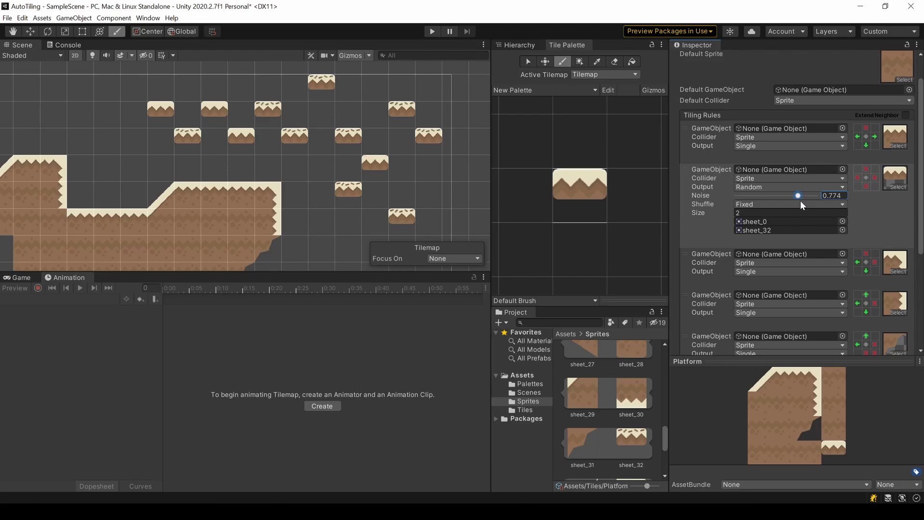
{"action": "mouse_move", "coordinate": [800, 200]}
{"action": "left_mouse_down"}
{"action": "mouse_move", "coordinate": [746, 197]}
{"action": "mouse_move", "coordinate": [767, 199]}
{"action": "left_mouse_up"}
Step: Try Rotated then Mirror X shuffle on the random rule while nudging the noise
{"action": "left_click", "coordinate": [767, 203]}
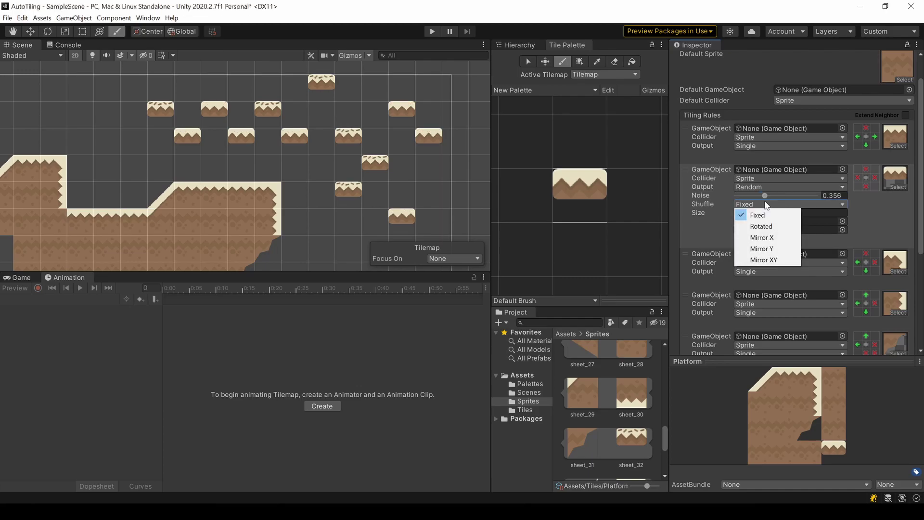
{"action": "left_click", "coordinate": [774, 226]}
{"action": "left_click_drag", "start_coordinate": [764, 197], "coordinate": [774, 193]}
{"action": "left_click", "coordinate": [770, 205]}
{"action": "left_click", "coordinate": [774, 238]}
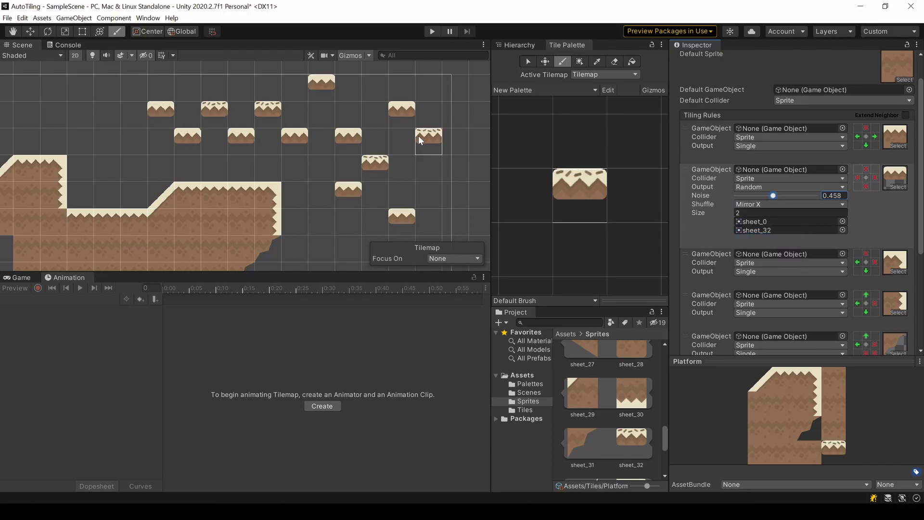
Step: Try Mirror Y shuffle with noise raised to about 0.77, then return Shuffle to Fixed
{"action": "left_click", "coordinate": [770, 204]}
{"action": "left_click", "coordinate": [776, 249]}
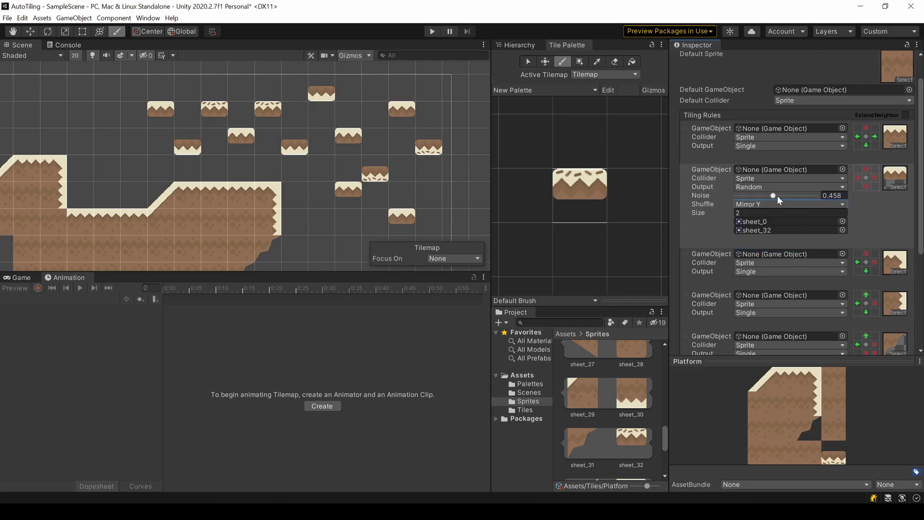
{"action": "left_click_drag", "start_coordinate": [777, 196], "coordinate": [796, 201]}
{"action": "left_click", "coordinate": [762, 205]}
{"action": "left_click", "coordinate": [762, 215]}
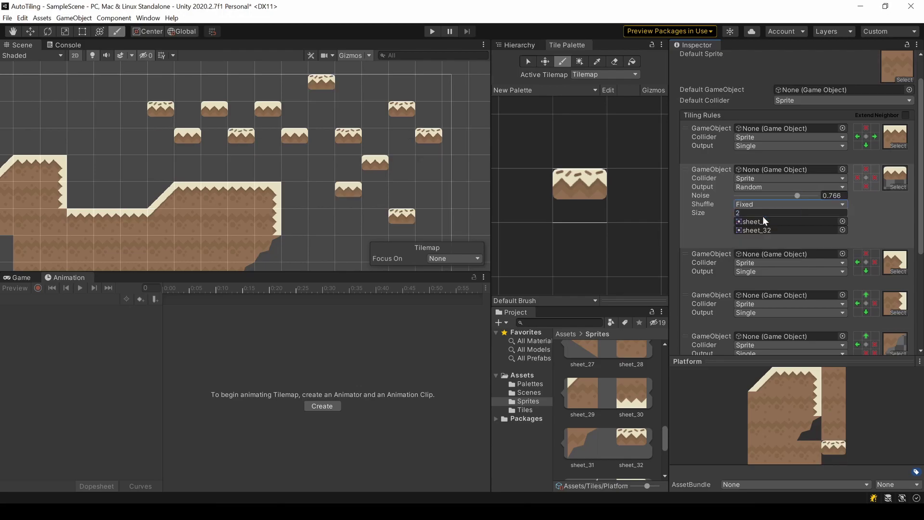
Step: Set the rule's Output to Animation instead of Random
{"action": "left_click", "coordinate": [747, 188]}
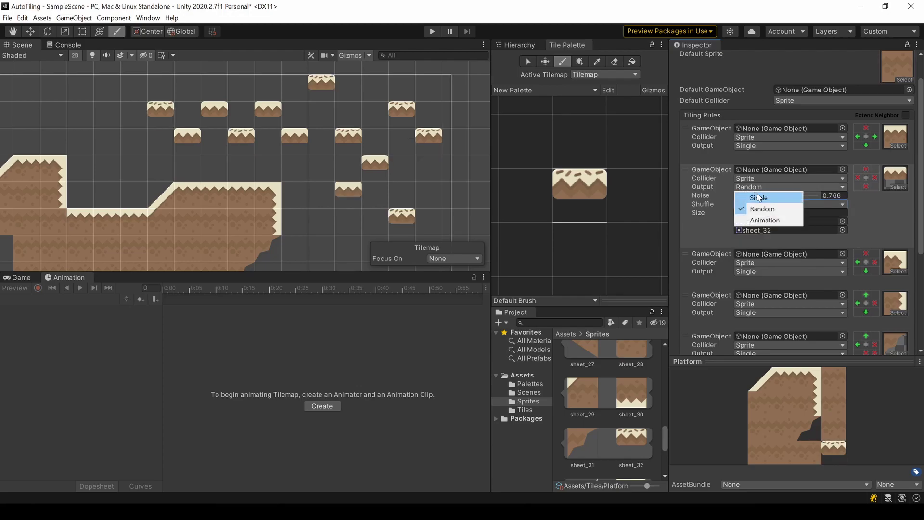
{"action": "left_click", "coordinate": [765, 217]}
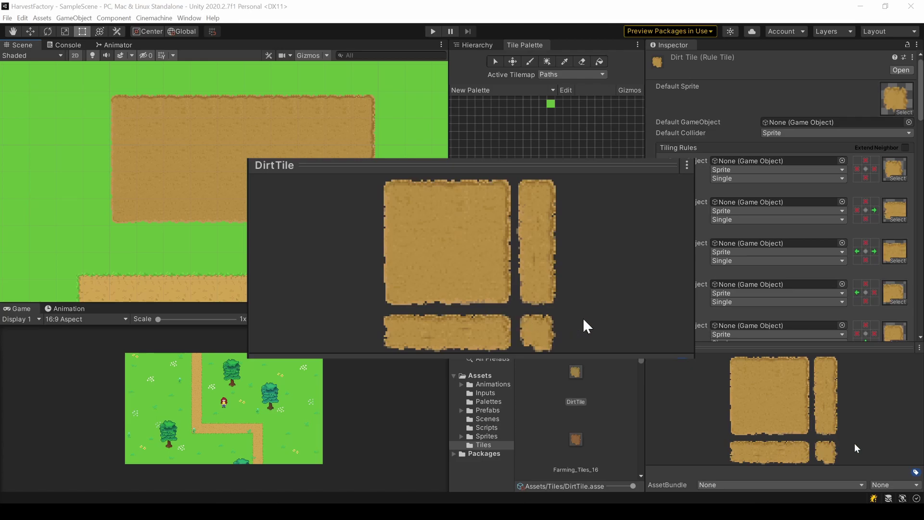
Step: Paint dirt tiles to the left of the dirt area on the Dirt tilemap
{"action": "mouse_move", "coordinate": [90, 147]}
{"action": "left_mouse_down"}
{"action": "mouse_move", "coordinate": [91, 184]}
{"action": "mouse_move", "coordinate": [76, 133]}
{"action": "mouse_move", "coordinate": [66, 184]}
{"action": "mouse_move", "coordinate": [34, 141]}
{"action": "left_mouse_up"}
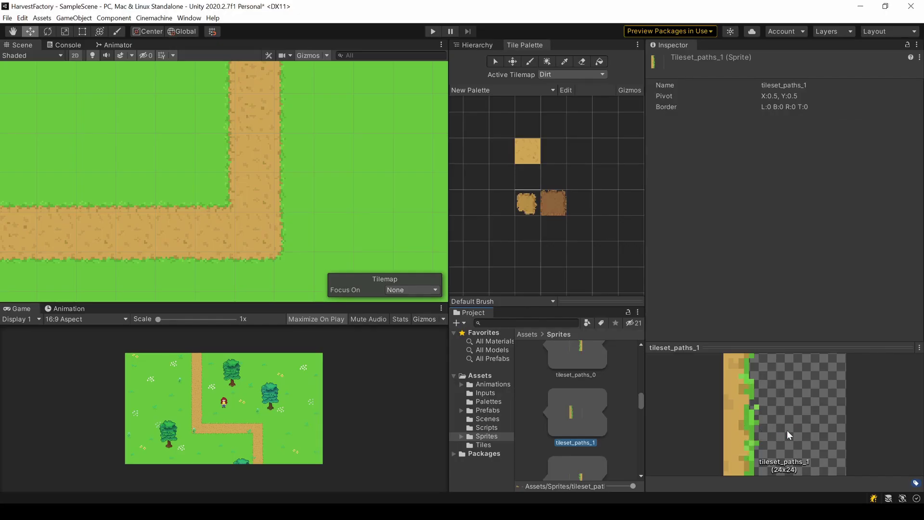
Step: Make Paths the active tilemap and brush path tiles beside and under the horizontal path, undoing one mistake
{"action": "left_click", "coordinate": [555, 72]}
{"action": "left_click", "coordinate": [562, 105]}
{"action": "left_click", "coordinate": [528, 155]}
{"action": "middle_click_drag", "start_coordinate": [332, 155], "coordinate": [202, 217]}
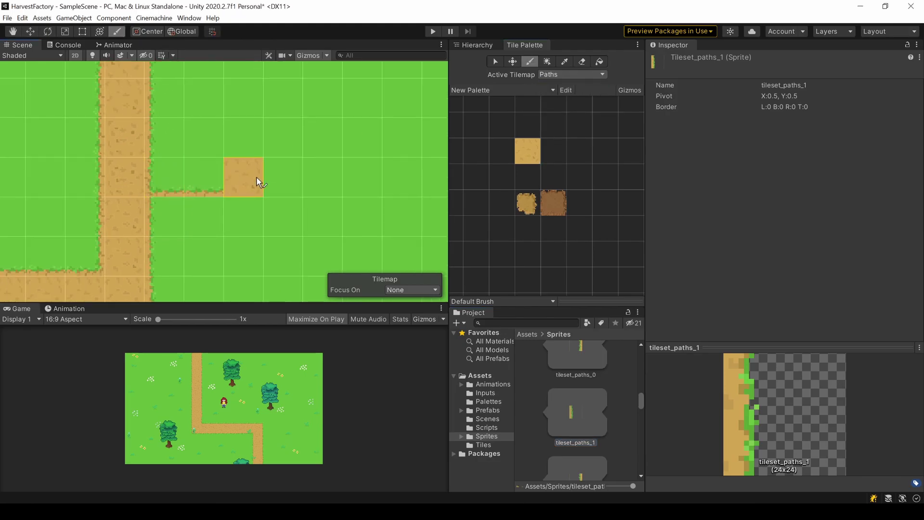
{"action": "left_click", "coordinate": [323, 177]}
{"action": "key", "text": "ctrl+z"}
{"action": "left_click_drag", "start_coordinate": [171, 259], "coordinate": [315, 261]}
{"action": "scroll", "coordinate": [227, 216], "scroll_direction": "down", "scroll_amount": 2}
{"action": "scroll", "coordinate": [232, 166], "scroll_direction": "down", "scroll_amount": 2}
Step: Box-fill the path extension, a vertical column, a large dirt rectangle and a connecting path strip
{"action": "left_click", "coordinate": [548, 61]}
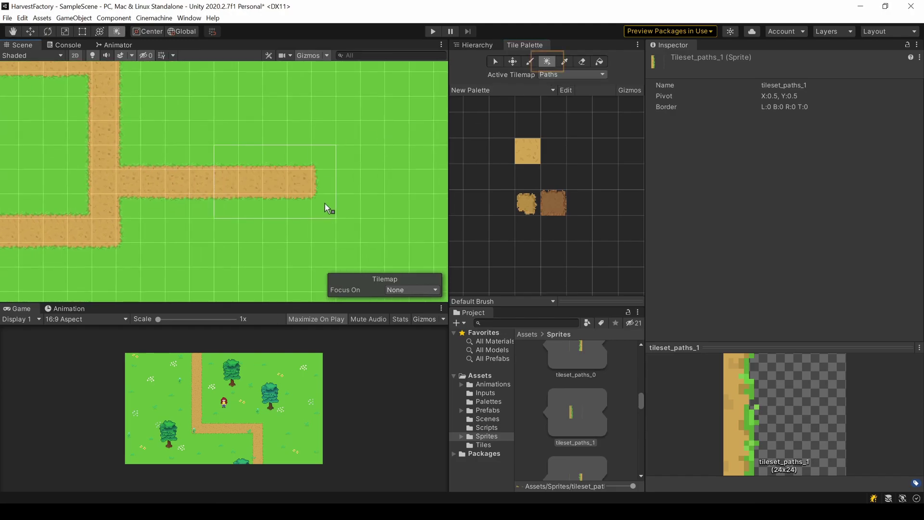
{"action": "mouse_move", "coordinate": [231, 180]}
{"action": "left_mouse_down"}
{"action": "mouse_move", "coordinate": [365, 189]}
{"action": "mouse_move", "coordinate": [333, 129]}
{"action": "left_mouse_up"}
{"action": "middle_click_drag", "start_coordinate": [334, 129], "coordinate": [351, 201]}
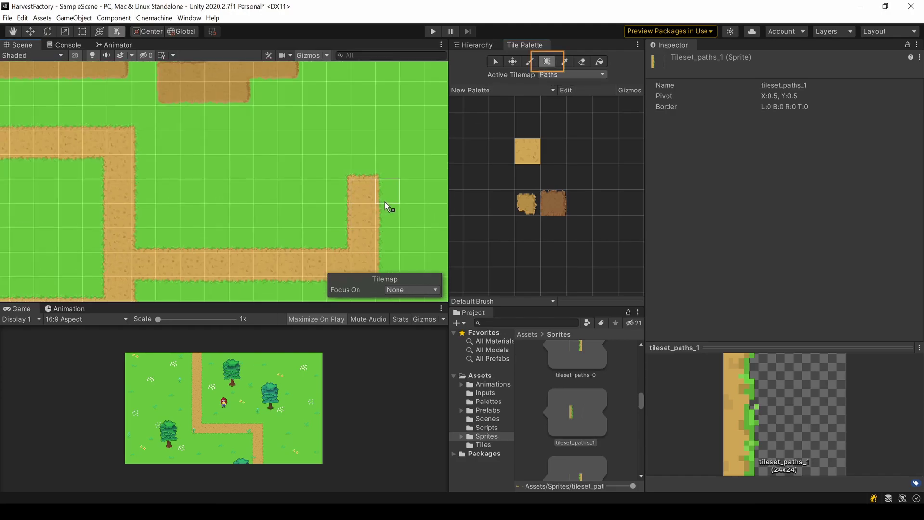
{"action": "left_click_drag", "start_coordinate": [351, 202], "coordinate": [135, 175]}
{"action": "middle_click_drag", "start_coordinate": [134, 176], "coordinate": [208, 182]}
{"action": "left_click_drag", "start_coordinate": [217, 182], "coordinate": [231, 231]}
{"action": "scroll", "coordinate": [740, 301], "scroll_direction": "down", "scroll_amount": 2}
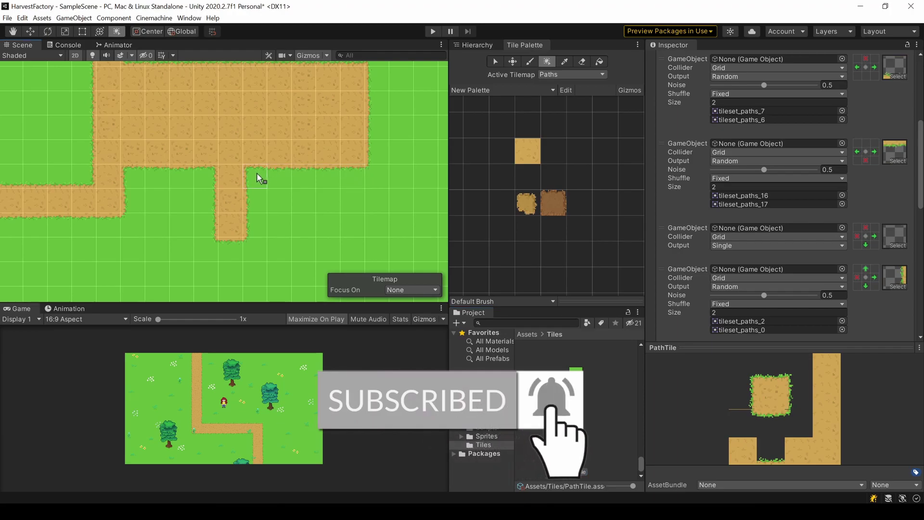
{"action": "mouse_move", "coordinate": [231, 182]}
{"action": "left_mouse_down"}
{"action": "mouse_move", "coordinate": [352, 189]}
{"action": "mouse_move", "coordinate": [379, 206]}
{"action": "left_mouse_up"}
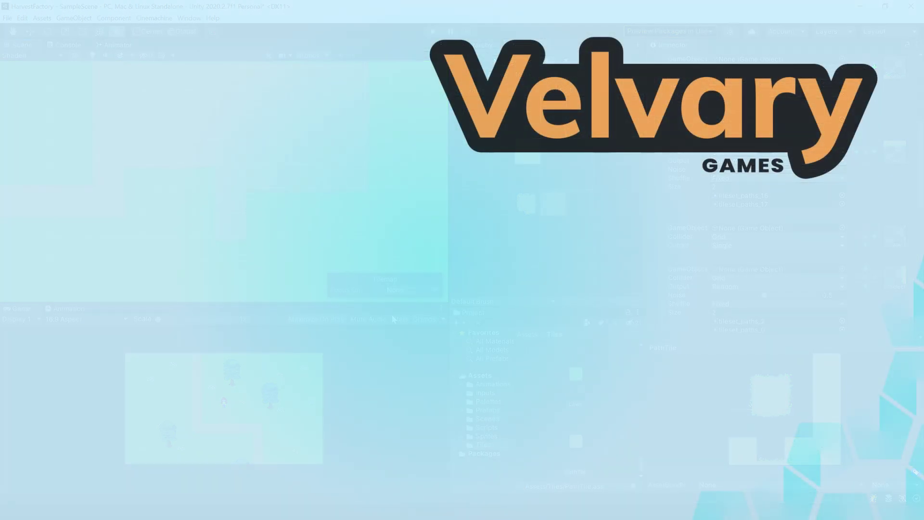